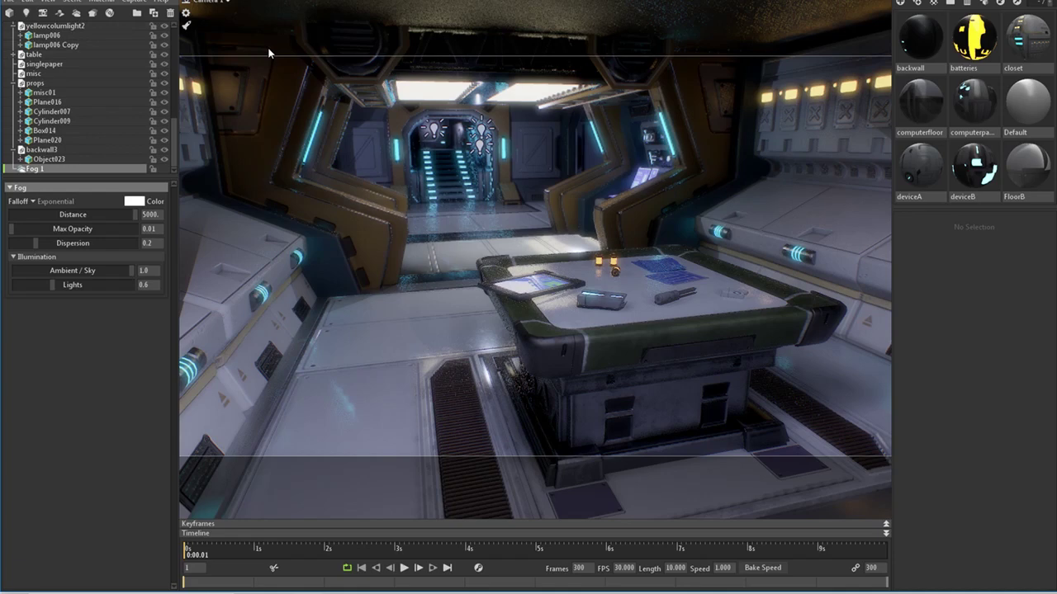
Adjust and confirm the capture settings.
left_click(134, 3)
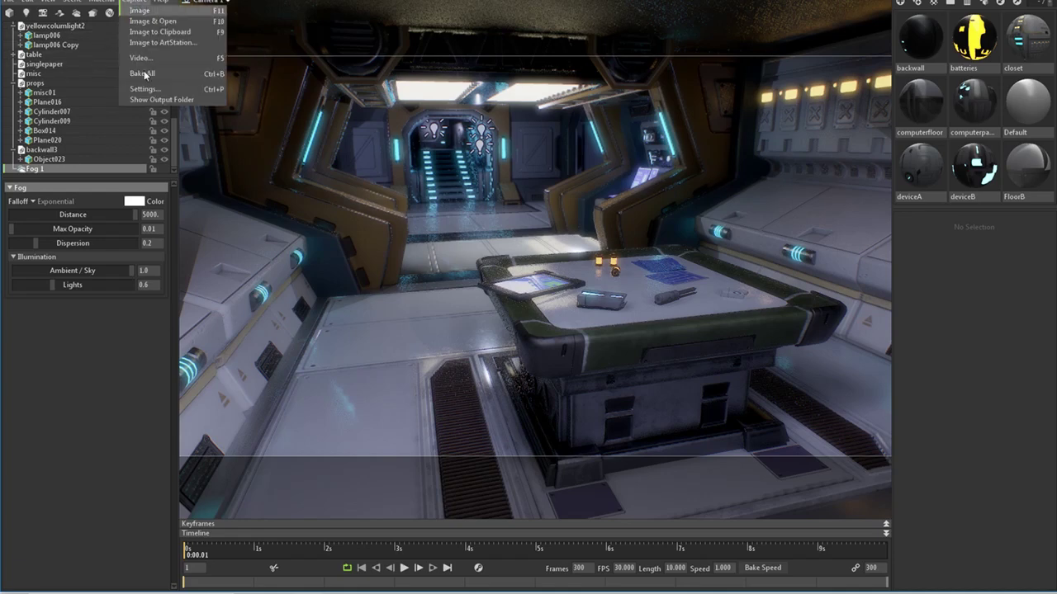
left_click(157, 89)
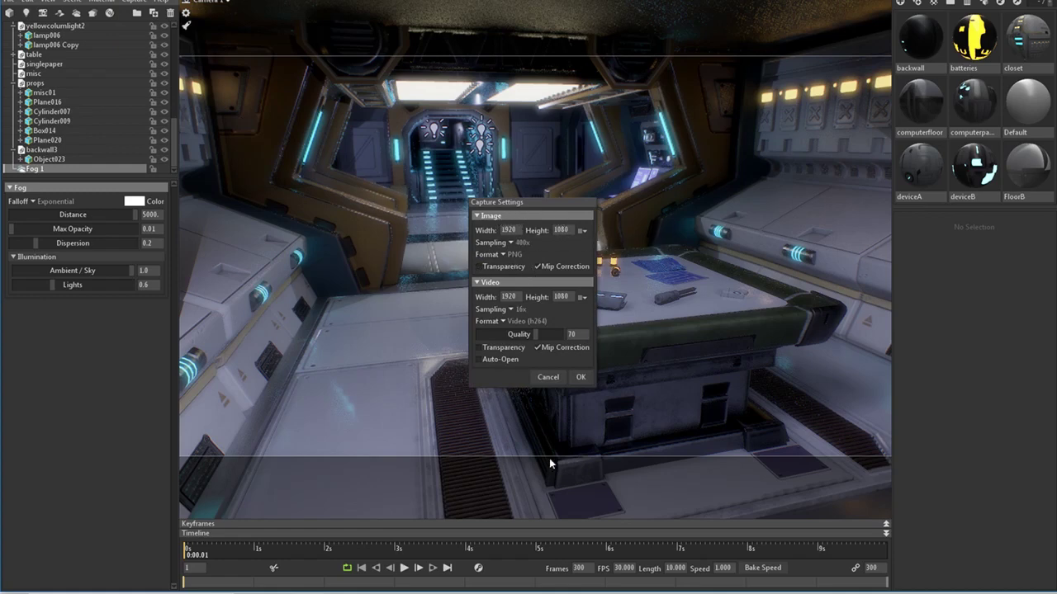
left_click(579, 378)
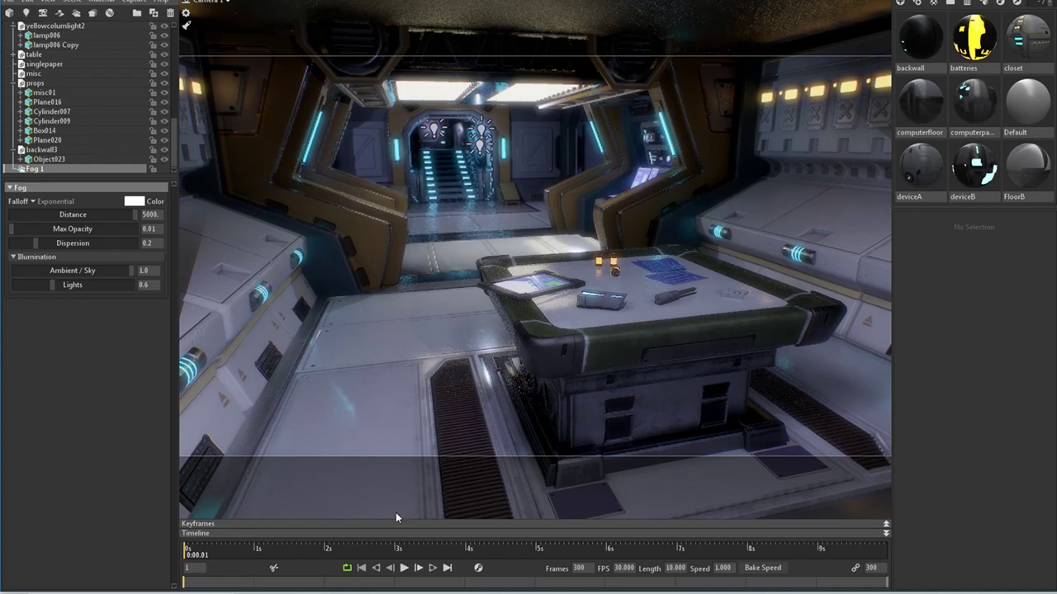
Select Render in the scene tree and review its lighting settings.
key("F11")
key("F11")
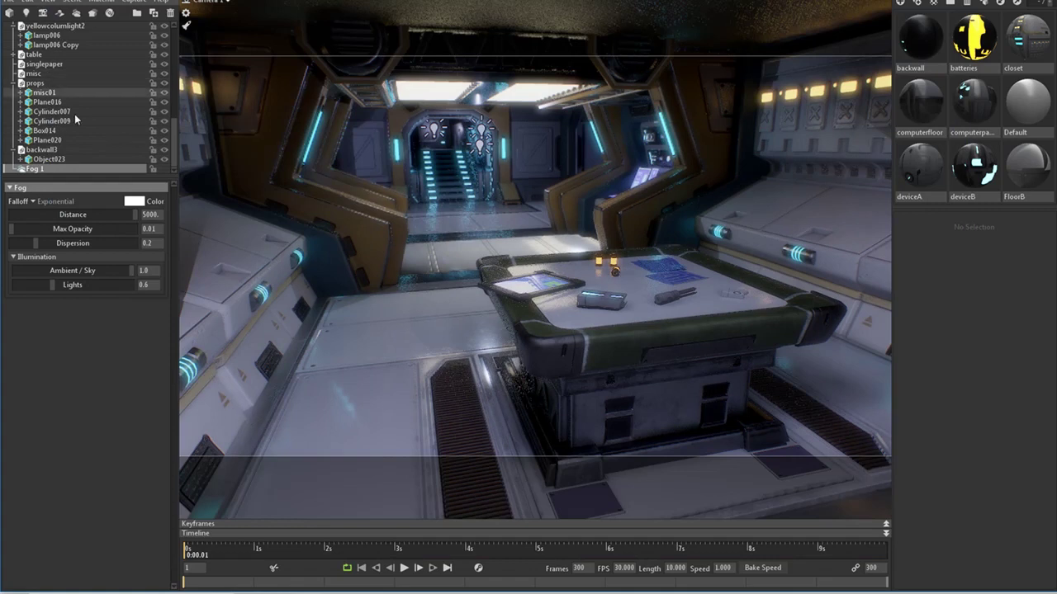
scroll(93, 124, "up", 3)
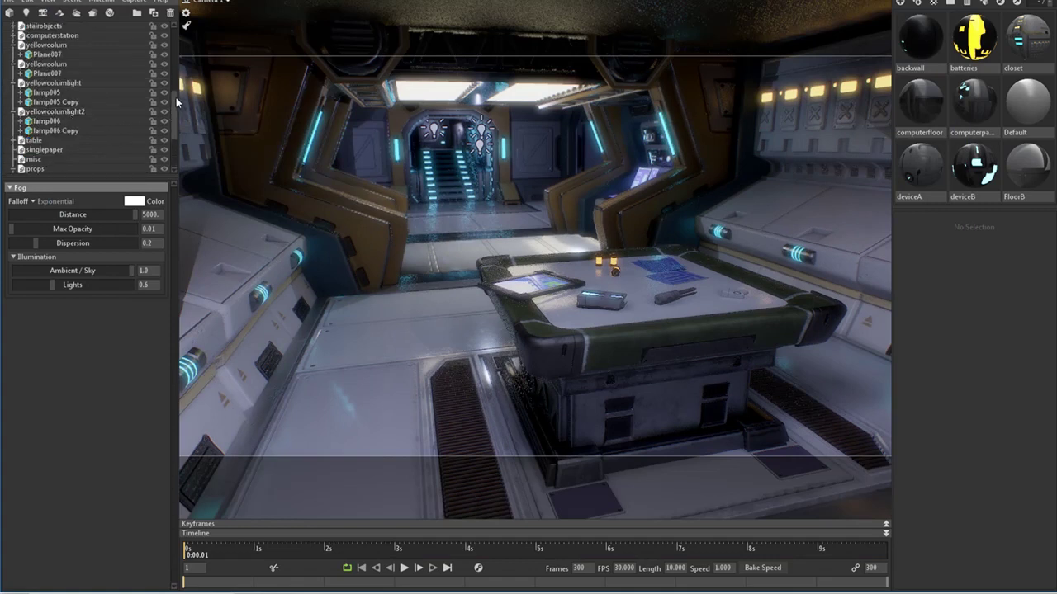
scroll(174, 69, "up", 2)
left_click_drag(175, 68, 177, 30)
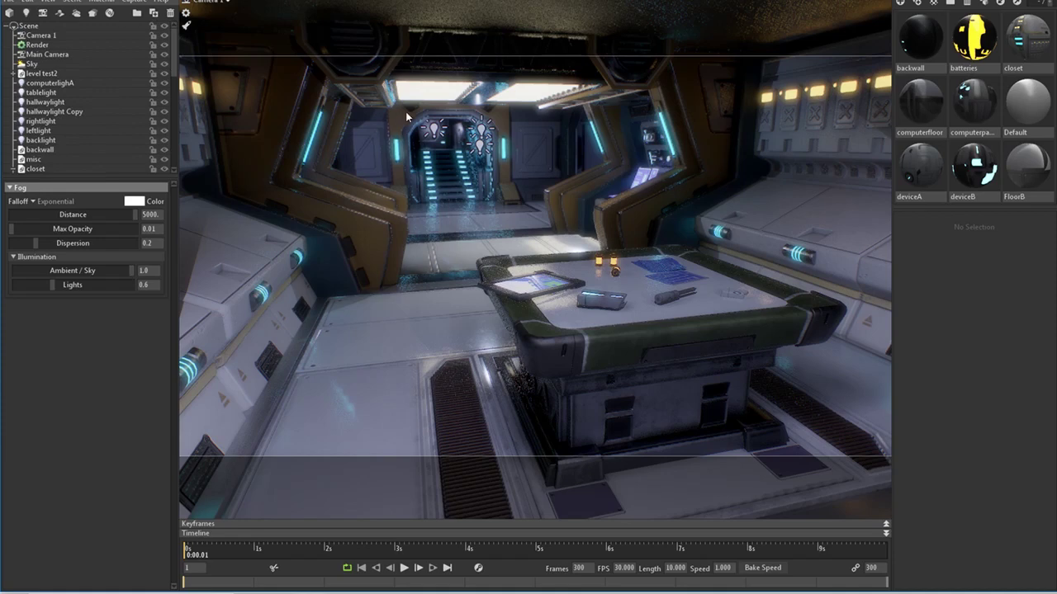
left_click(47, 47)
scroll(84, 407, "down", 1)
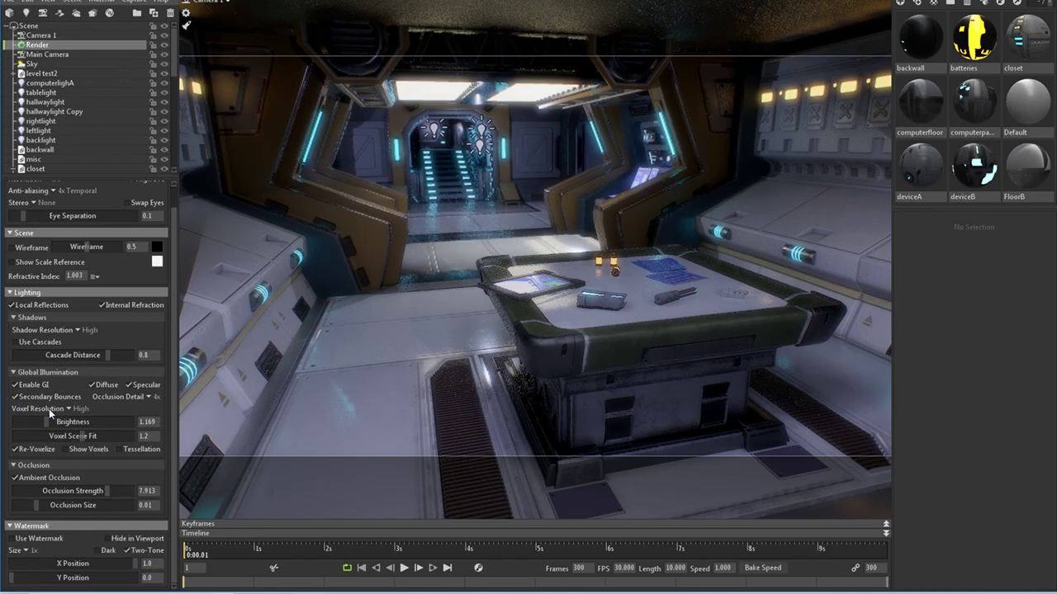
mouse_move(45, 408)
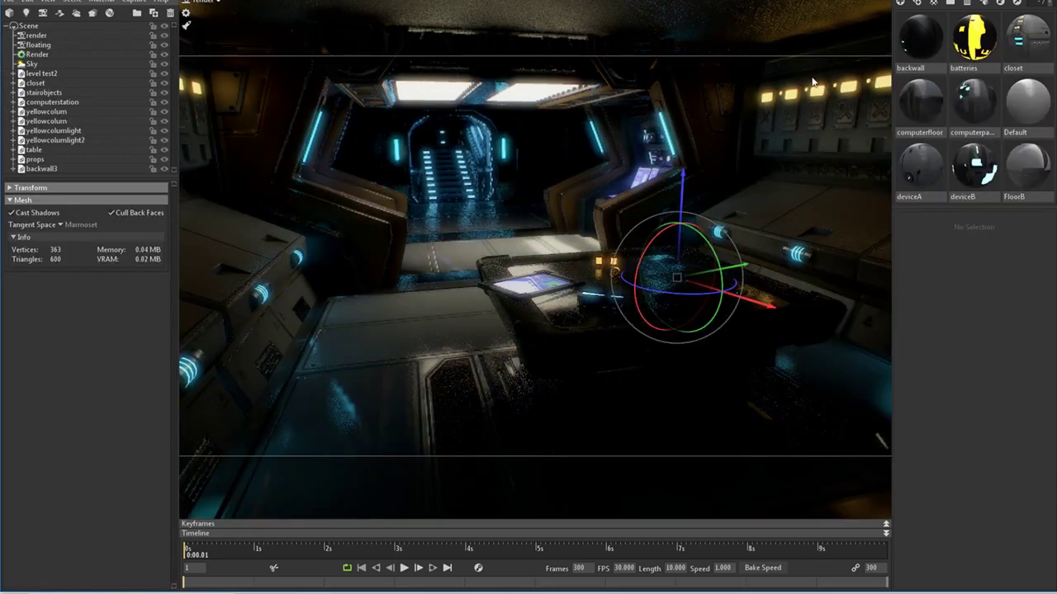
Uncheck Local Reflections and toggle Enable GI off and on, leaving it enabled.
left_click(37, 55)
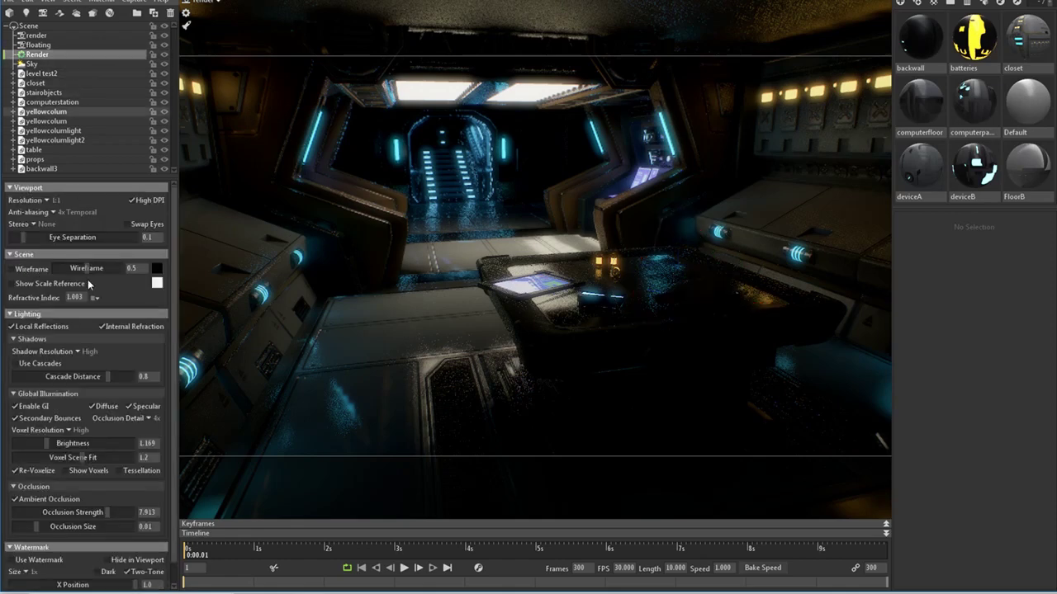
left_click(43, 327)
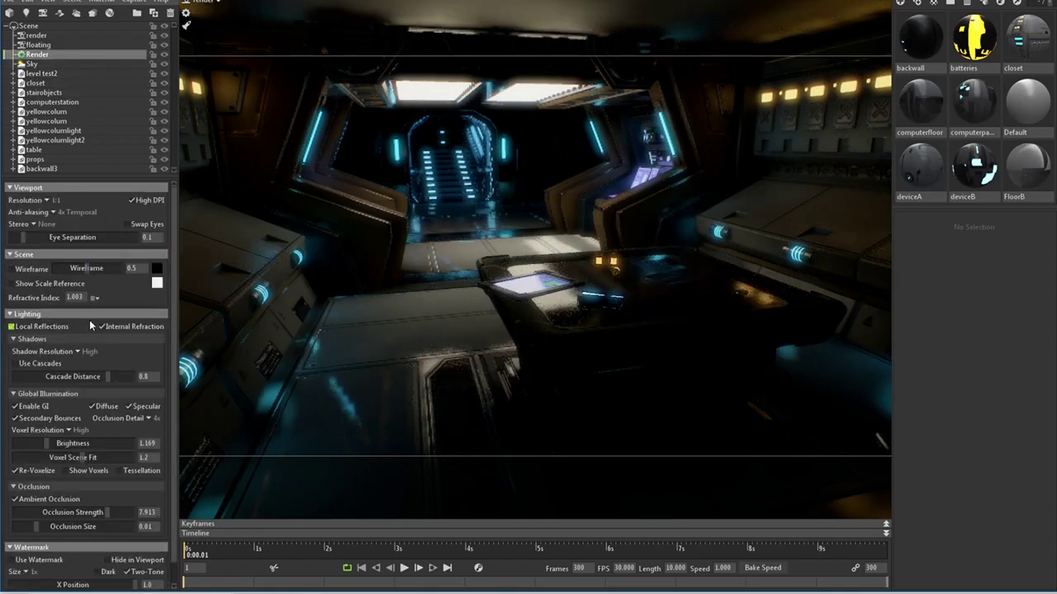
left_click(15, 406)
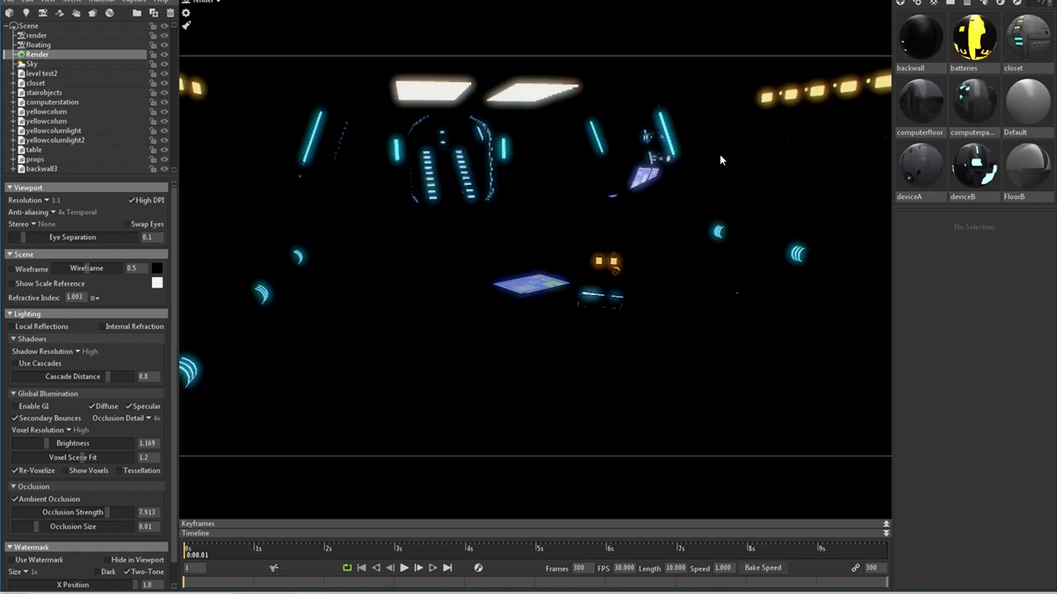
left_click(18, 406)
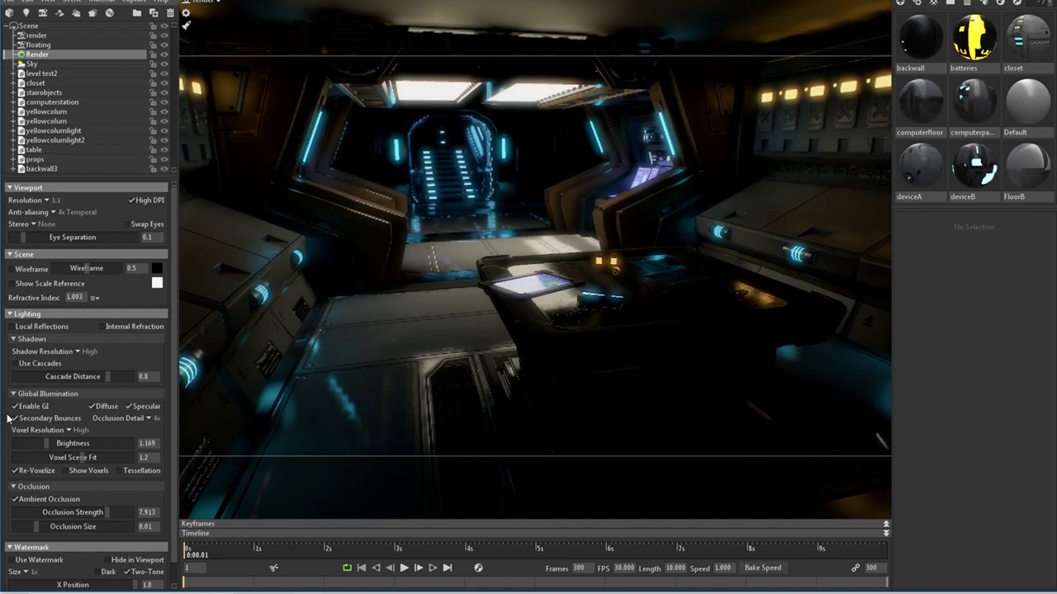
left_click(15, 407)
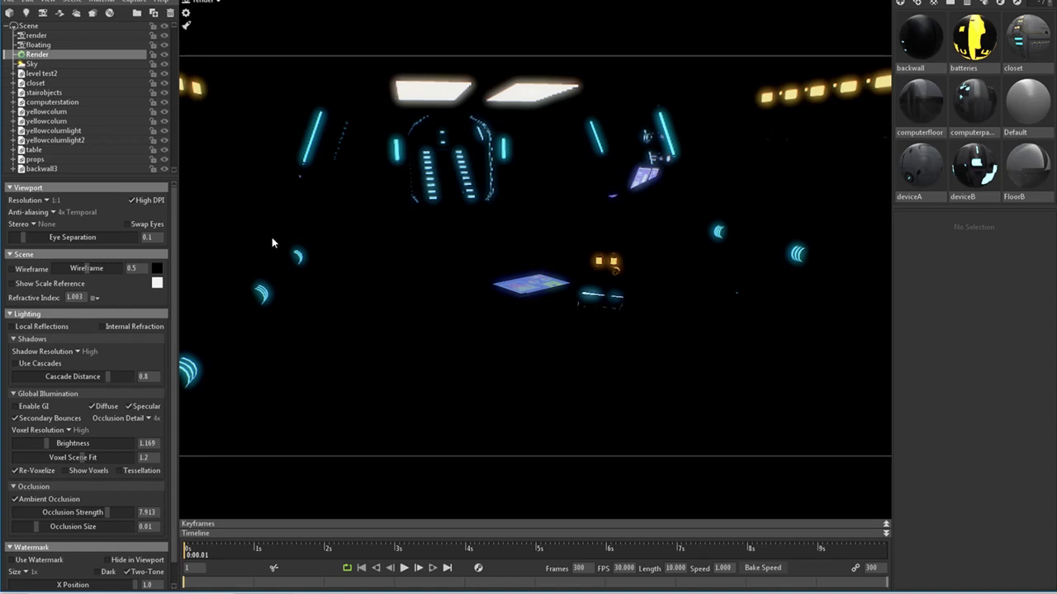
left_click(15, 406)
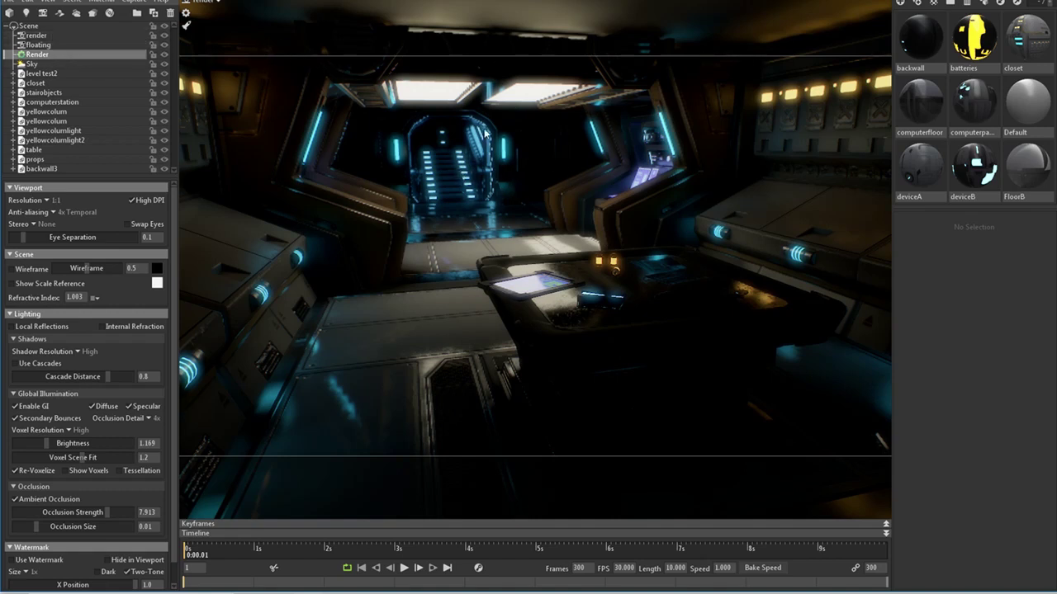
left_click(51, 45)
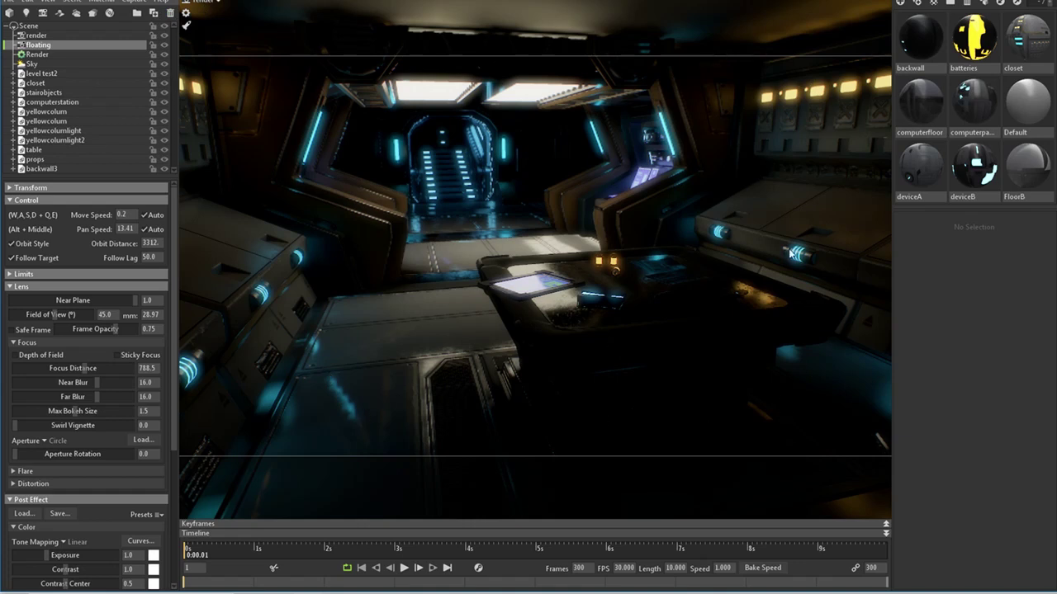
left_click(216, 5)
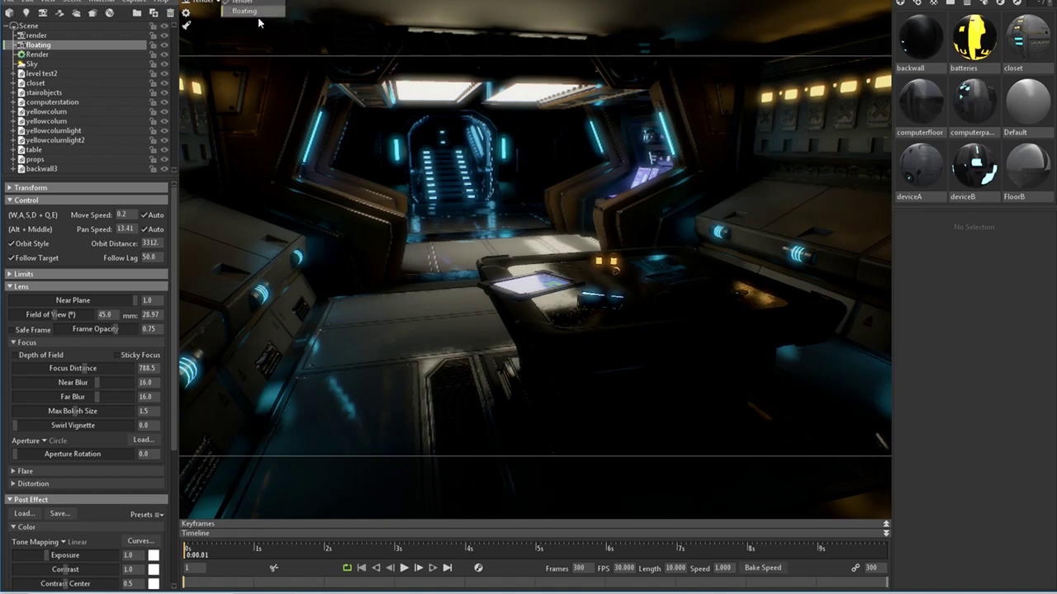
left_click(246, 11)
scroll(569, 334, "up", 5)
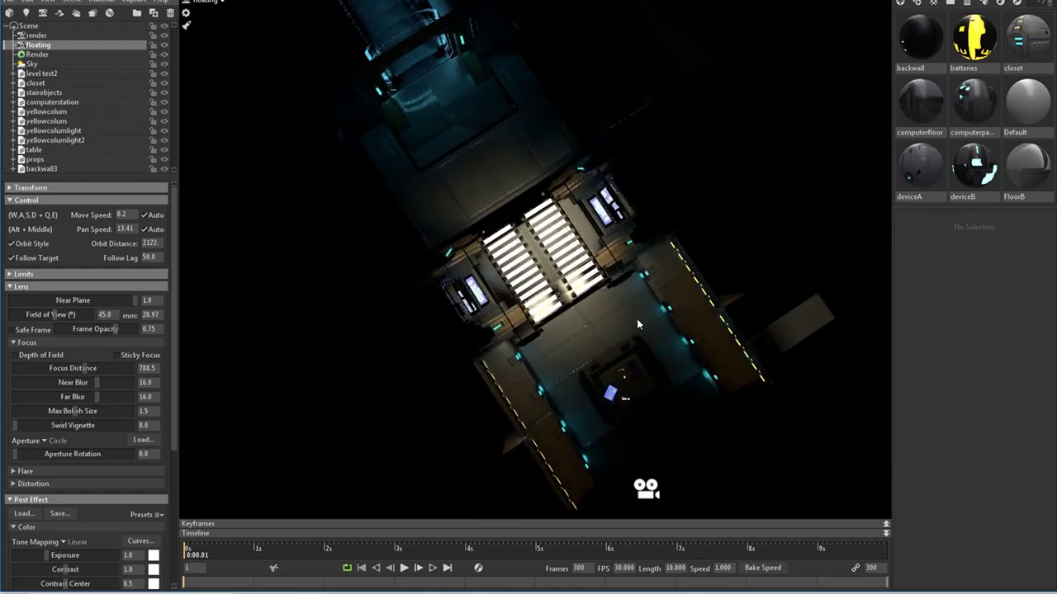
left_click_drag(637, 318, 558, 323)
scroll(558, 324, "up", 3)
scroll(534, 303, "down", 1)
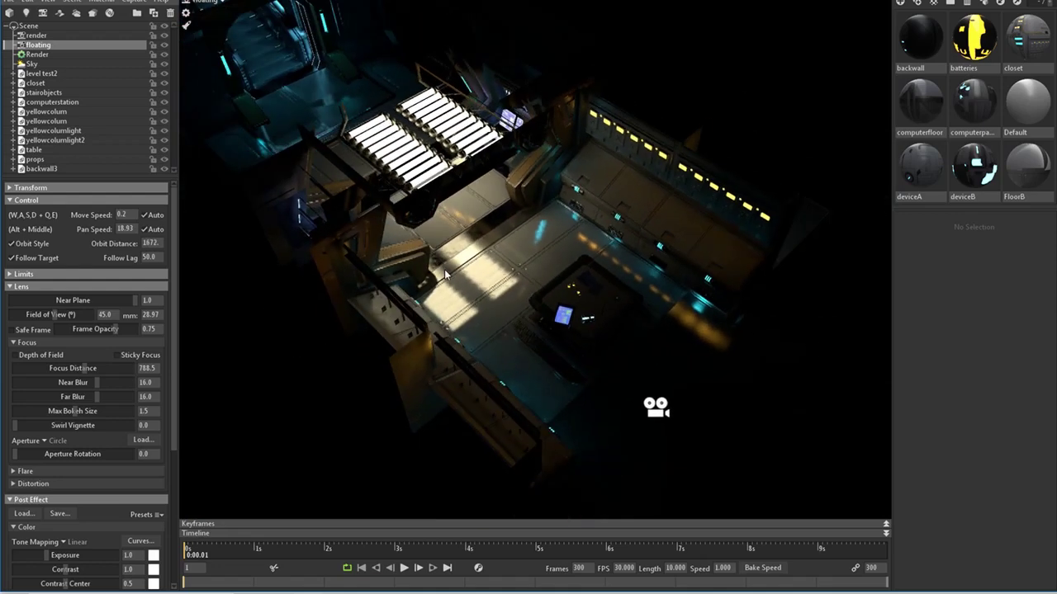
left_click(208, 2)
left_click(246, 2)
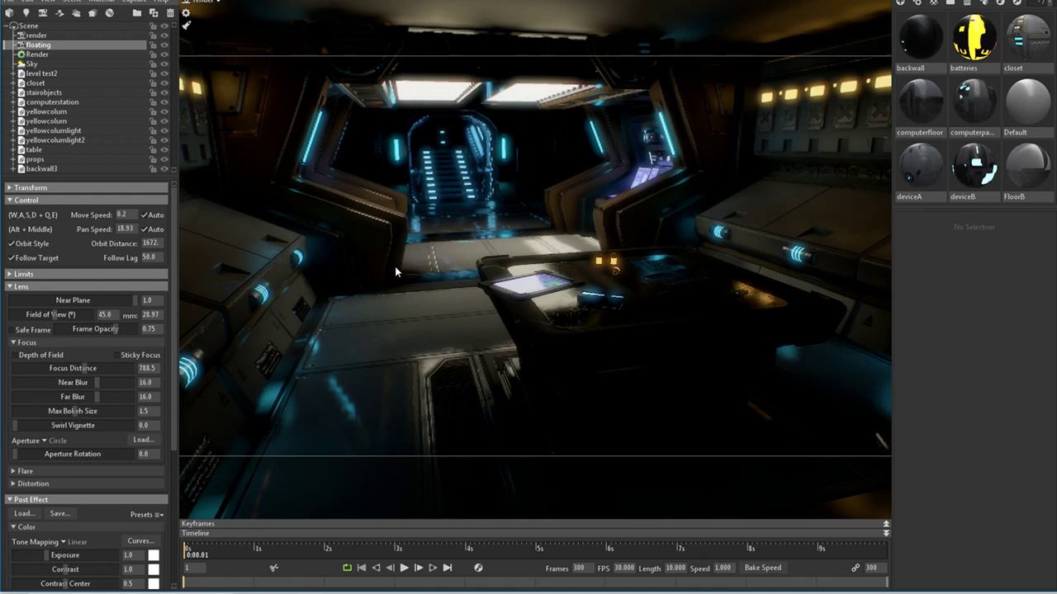
Select the ceiling light panel and set lamp_Ceiling's emissive intensity to 10.
left_click(435, 92)
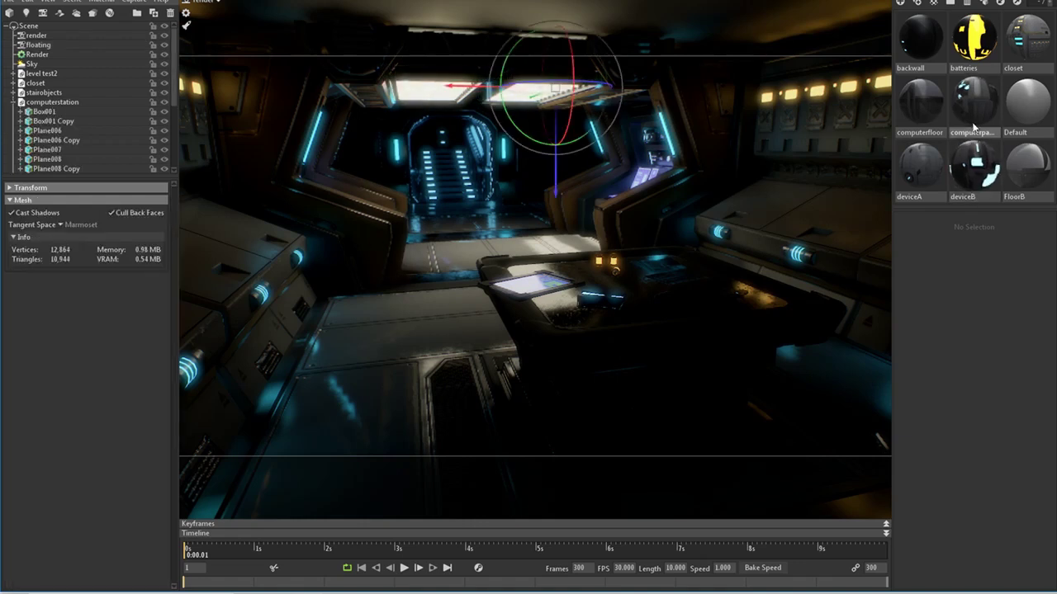
scroll(971, 132, "down", 3)
scroll(970, 123, "down", 4)
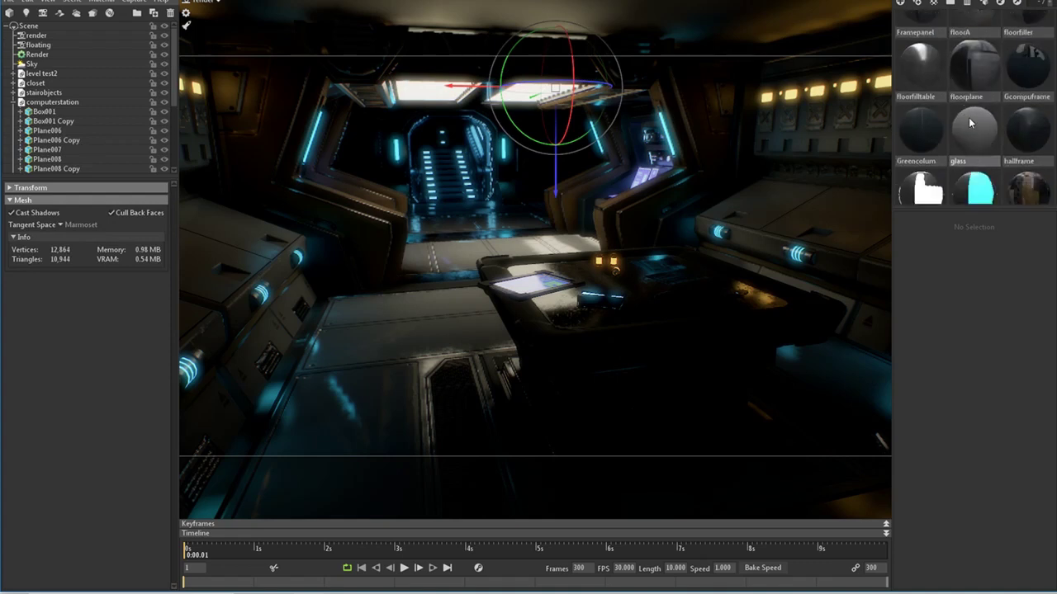
left_click(926, 118)
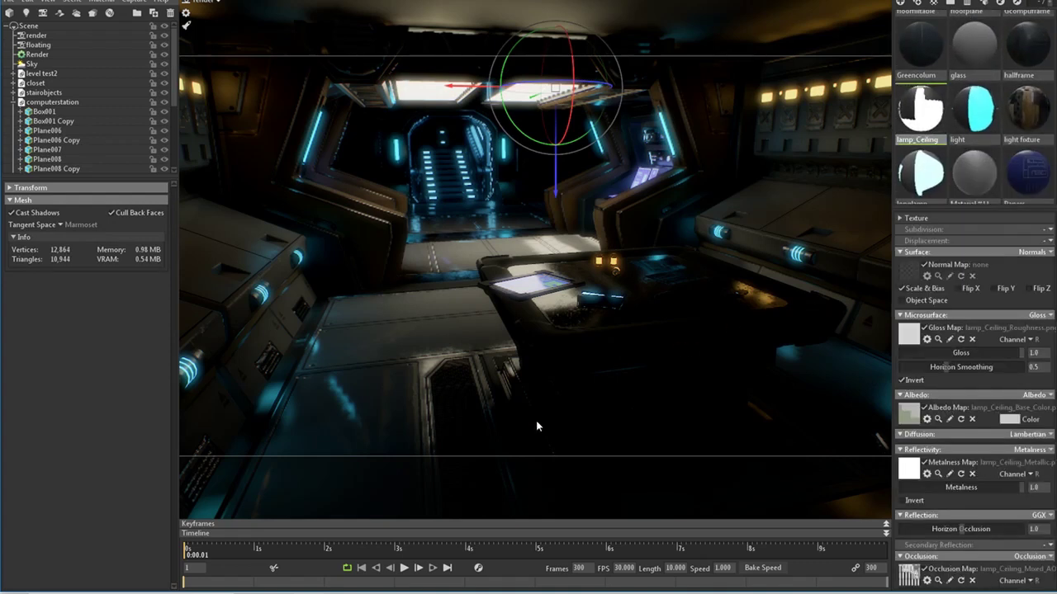
scroll(1007, 402, "down", 6)
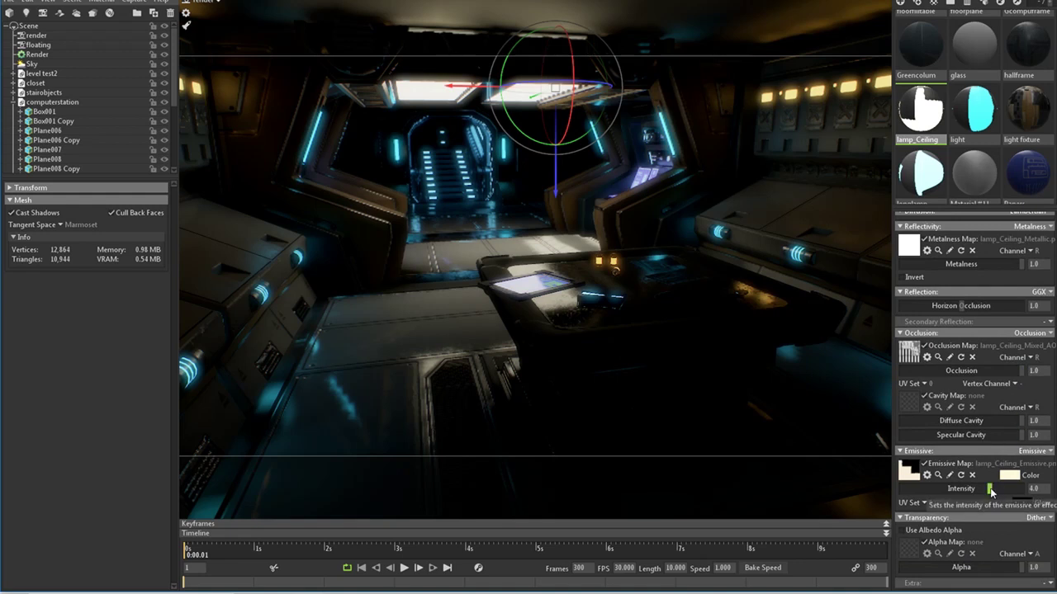
mouse_move(990, 489)
left_mouse_down()
mouse_move(1009, 487)
mouse_move(999, 488)
left_mouse_up()
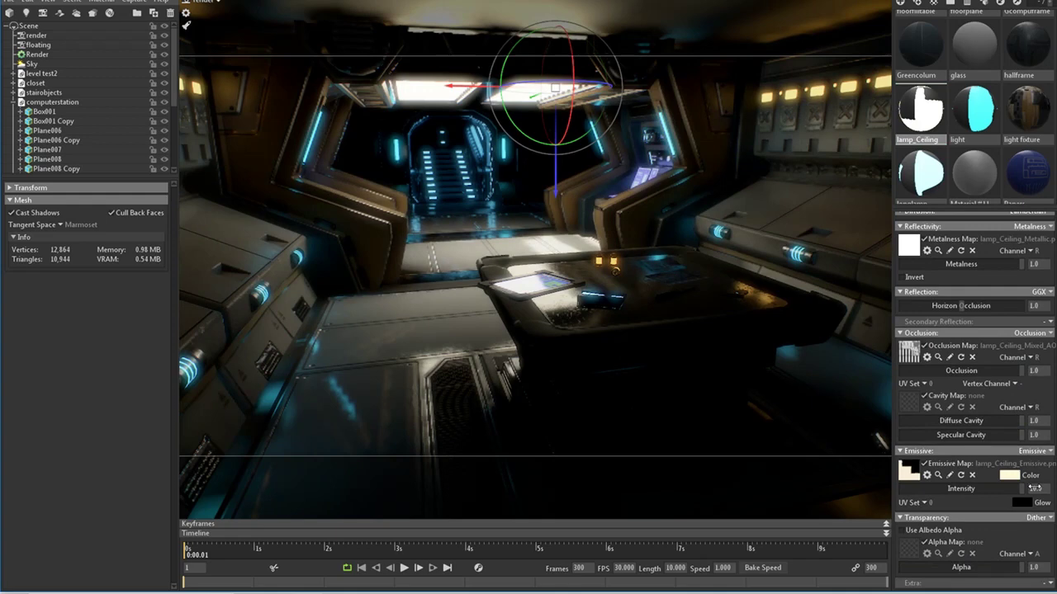
mouse_move(1026, 486)
left_mouse_down()
mouse_move(1017, 485)
mouse_move(1031, 479)
left_mouse_up()
Set the lamp_Ceiling emissive colour to pale cream fff5c1.
left_click(1011, 478)
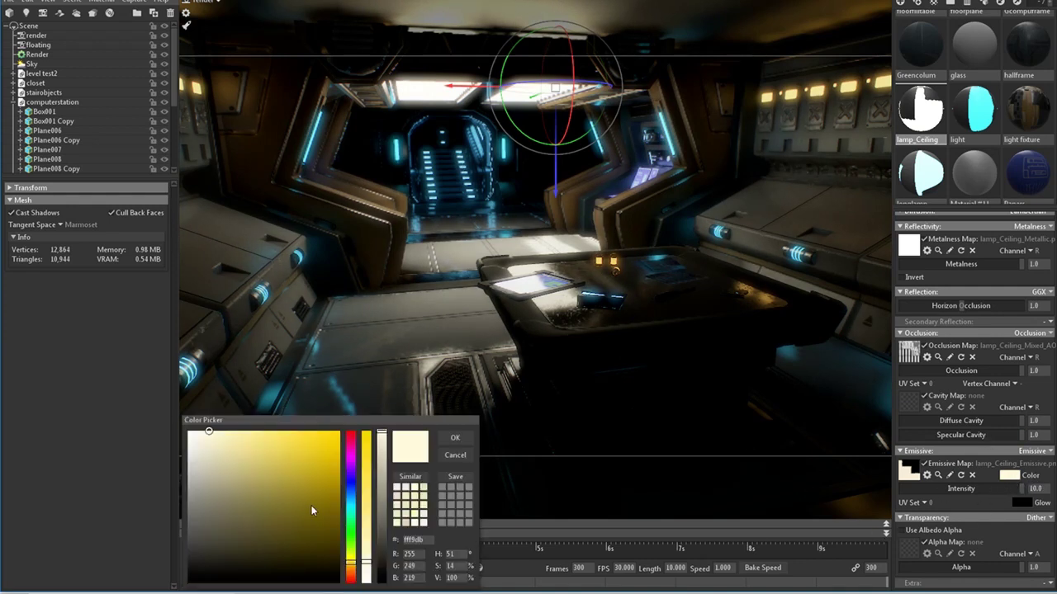
left_click_drag(369, 566, 372, 542)
left_click_drag(229, 431, 188, 431)
left_click(373, 580)
left_click_drag(372, 580, 367, 552)
left_click(454, 440)
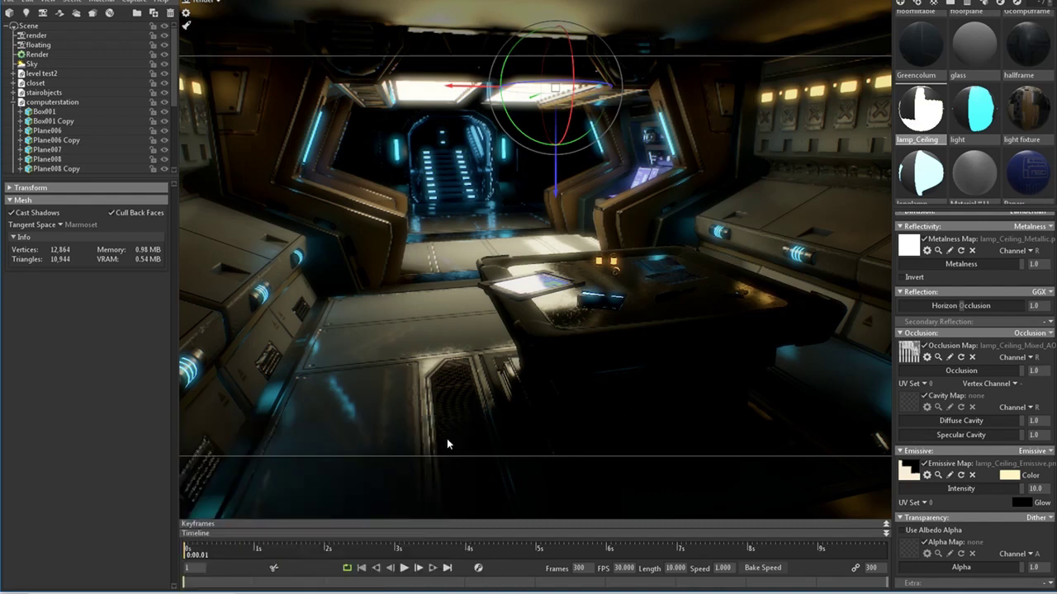
left_click(1015, 488)
Rotate the tablet on the console and select the floor panel in front.
left_click(558, 297)
left_click_drag(568, 316, 506, 303)
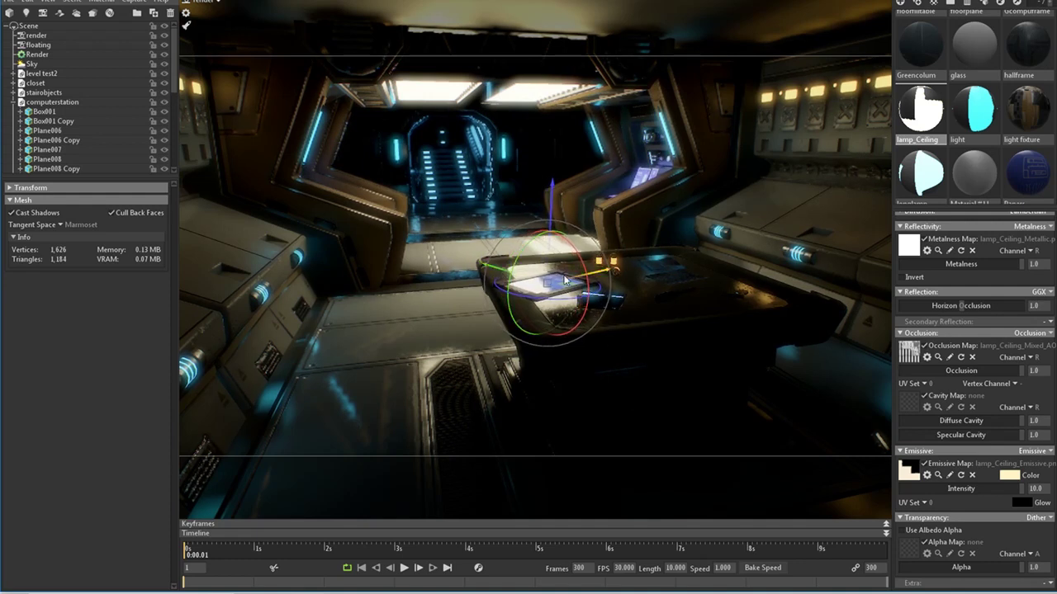
left_click(349, 404)
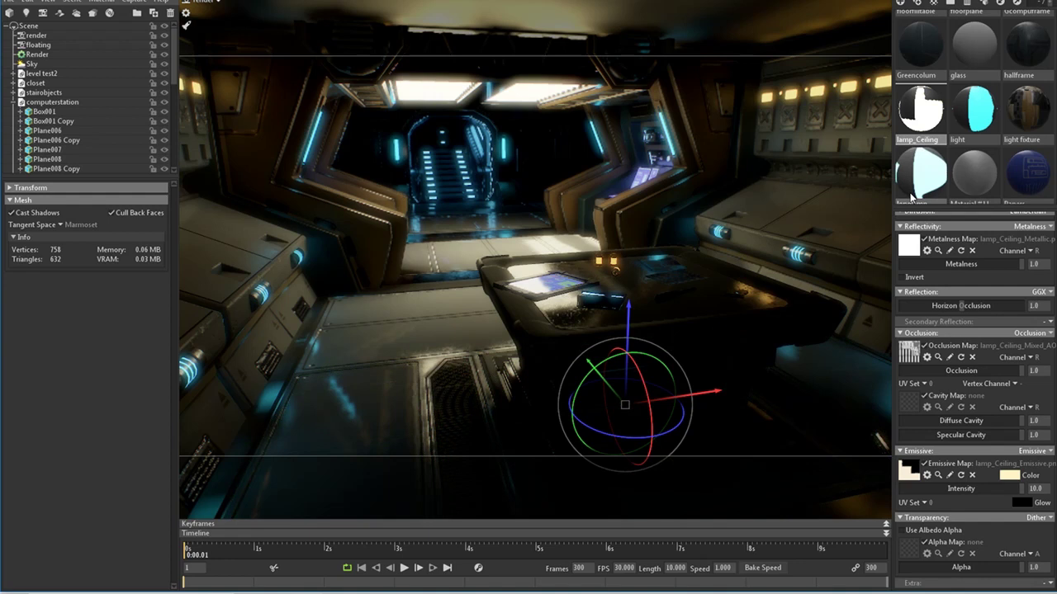
Select the light material and adjust its Emissive Intensity slider before editing the value.
left_click(974, 112)
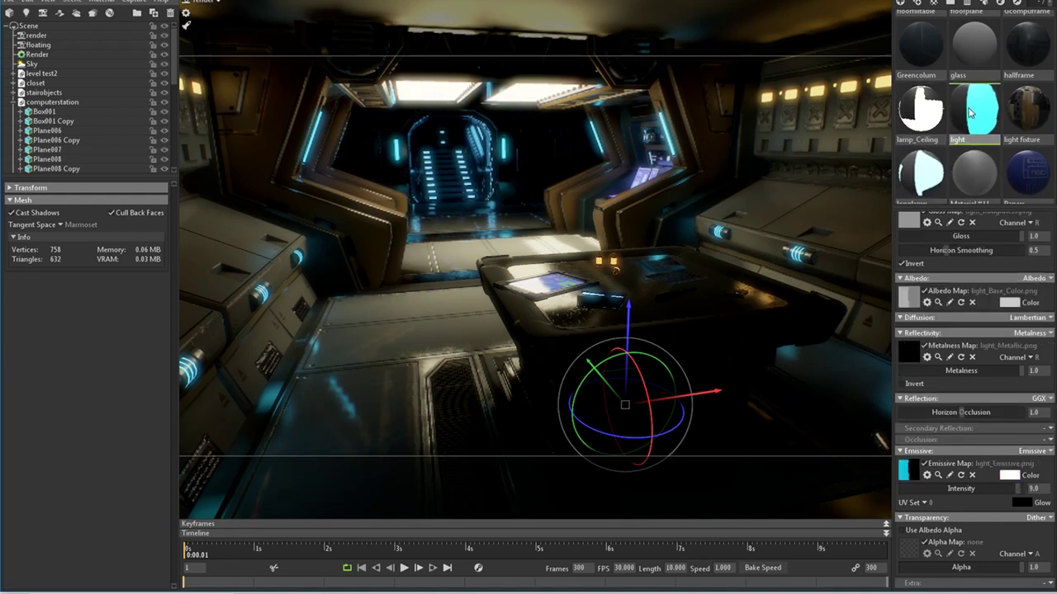
left_click_drag(1023, 487, 990, 488)
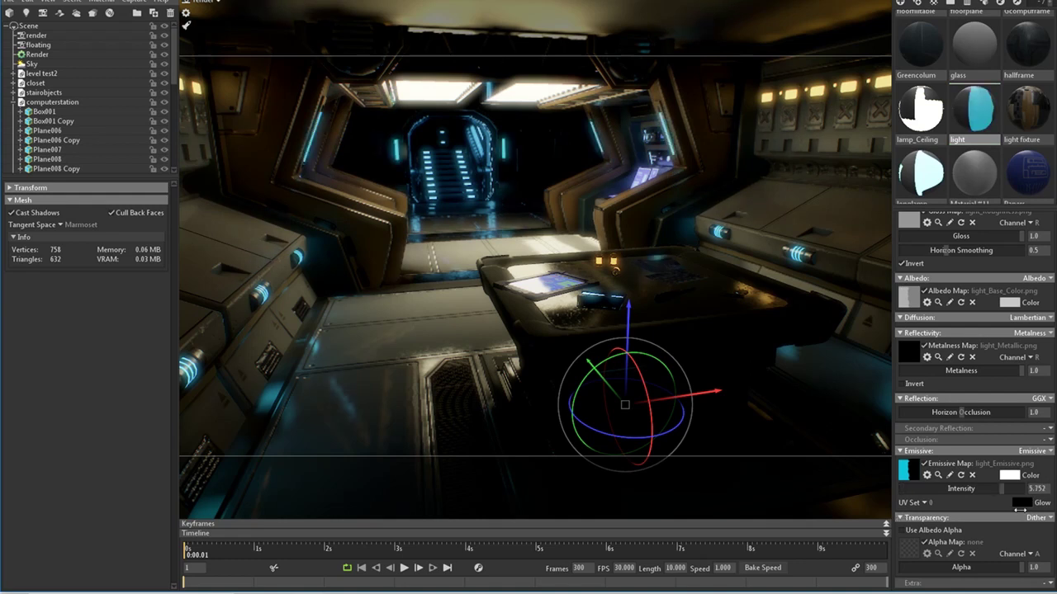
left_click(1032, 488)
Set the light material's emissive intensity to 10 and glow colour to sky blue 73b7ff.
type("10")
key("Return")
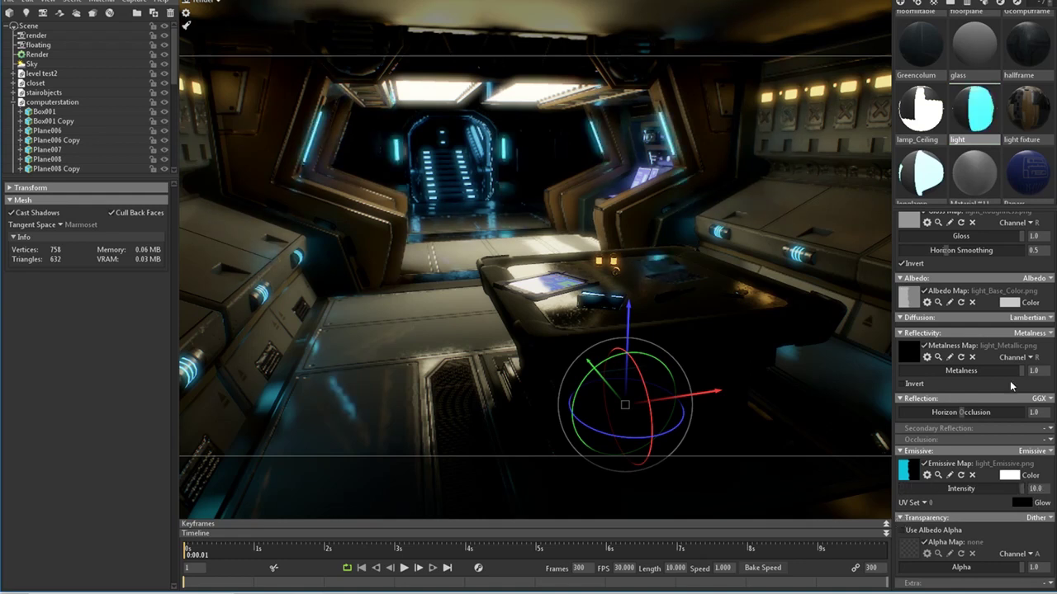
left_click(1007, 474)
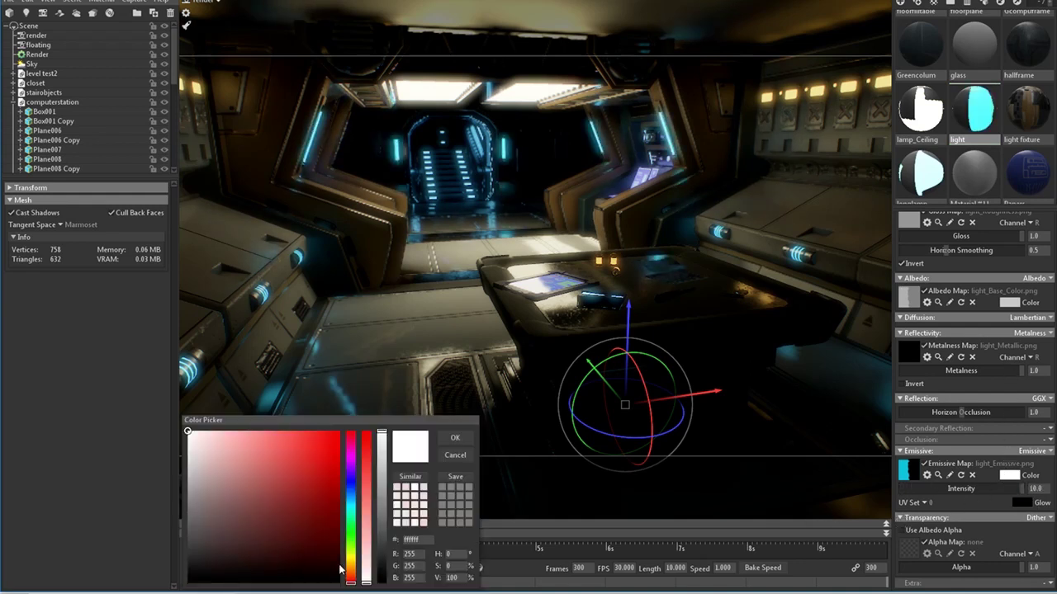
left_click_drag(350, 583, 351, 492)
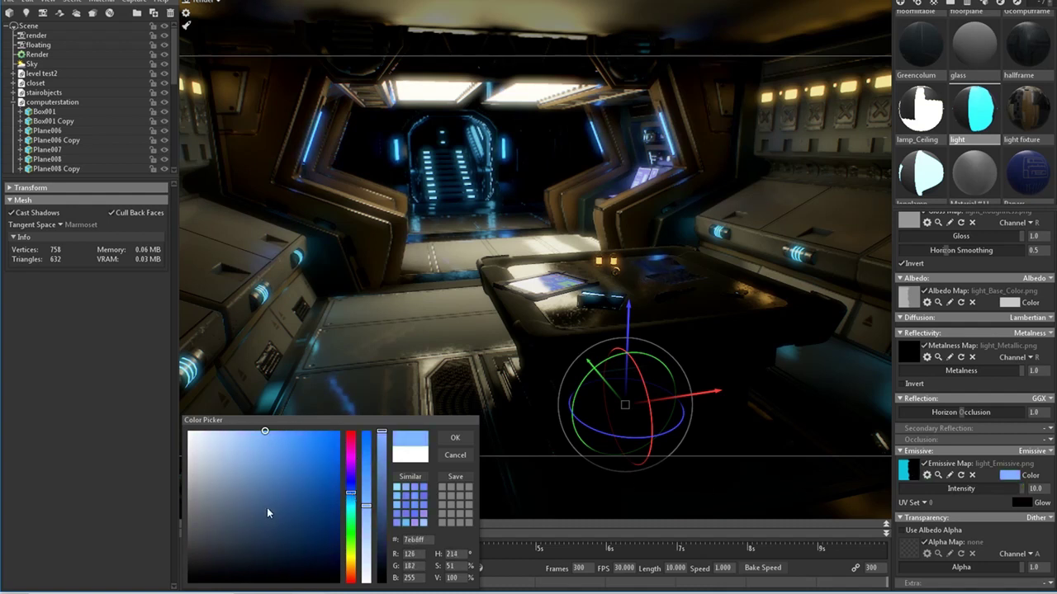
left_click_drag(352, 493, 368, 502)
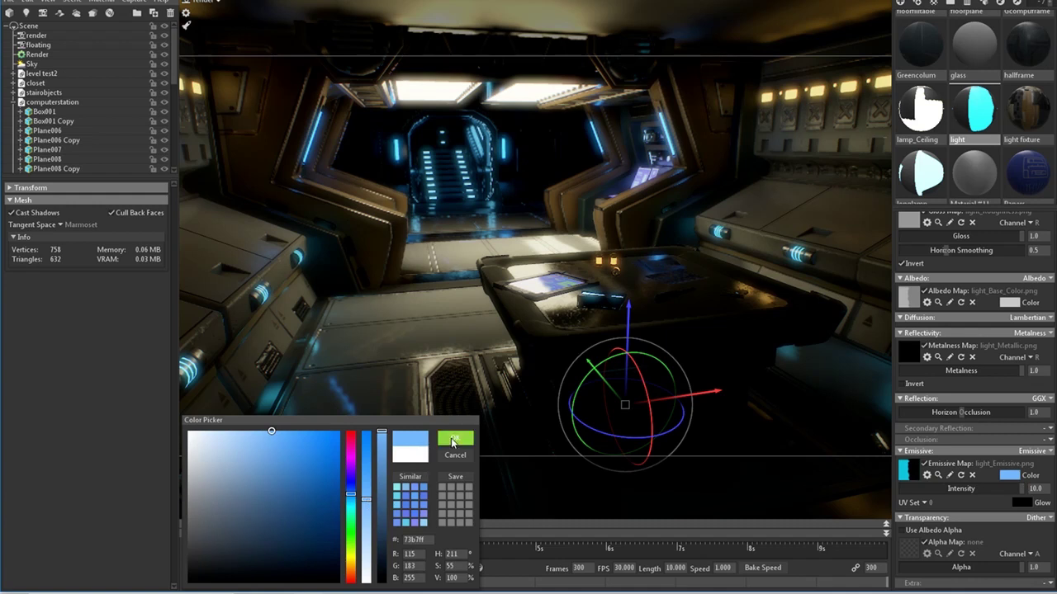
left_click(453, 440)
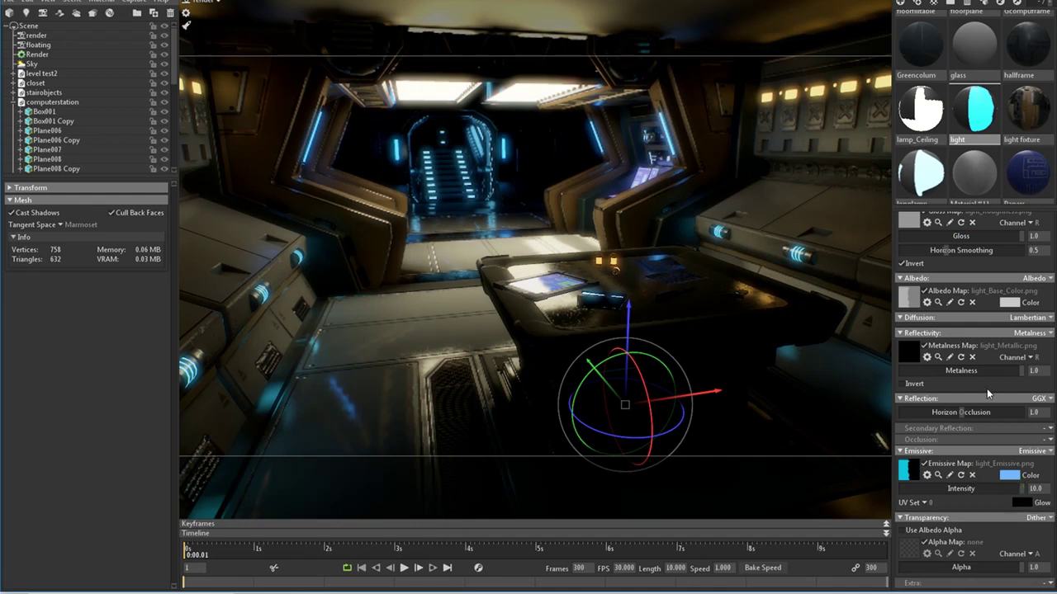
Try light material emissive intensities 15, 10 and 20, finally settling on 15.
double_click(1035, 488)
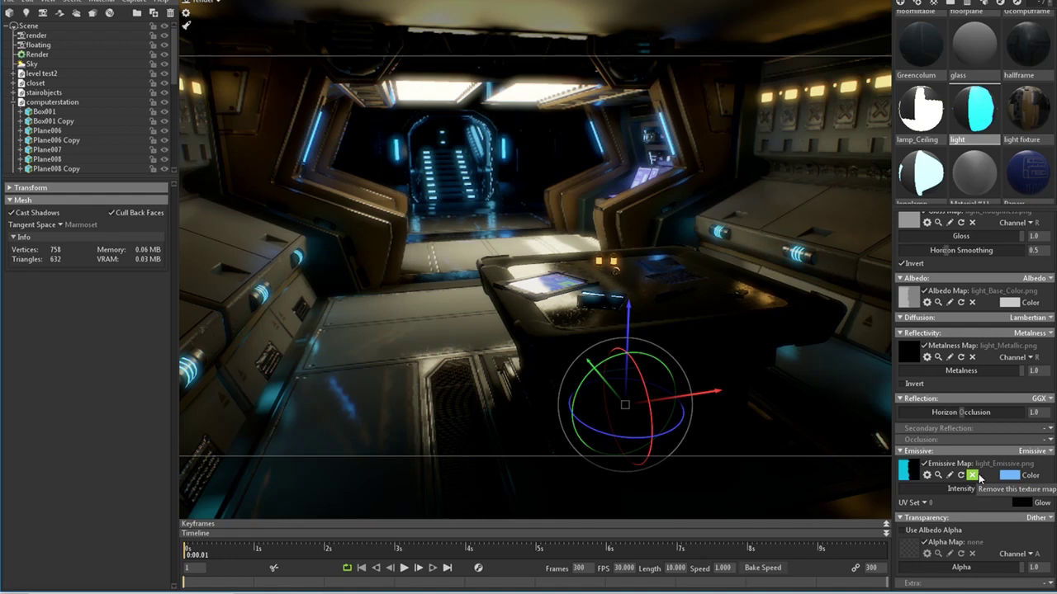
type("15")
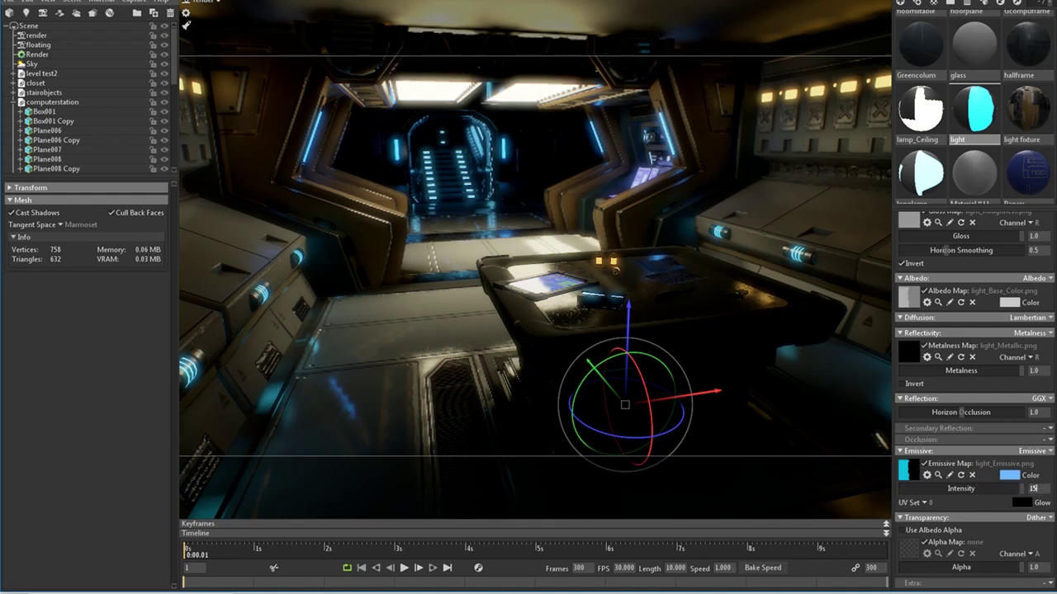
key("Return")
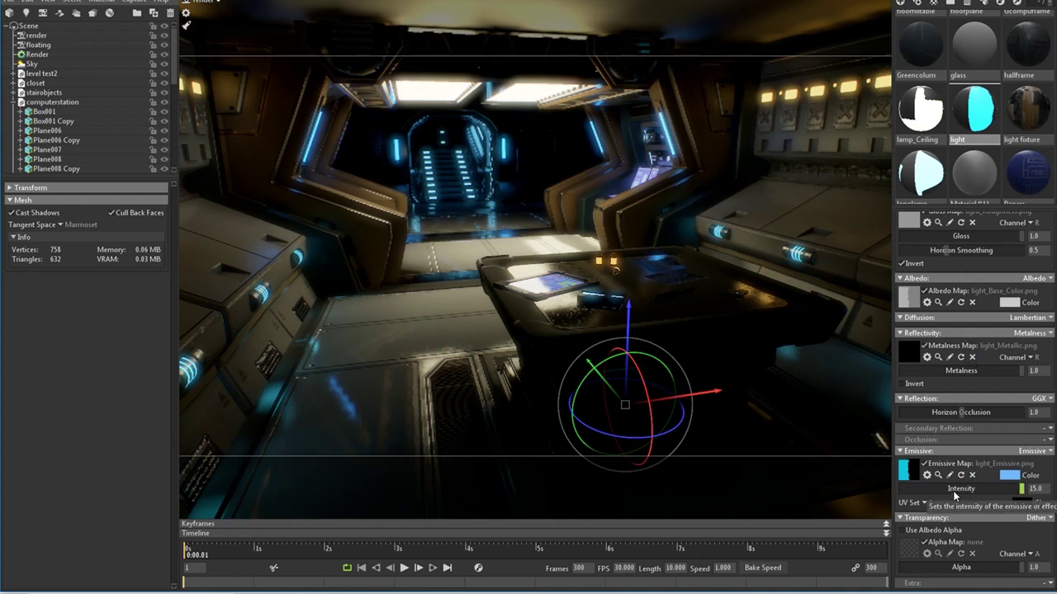
left_click(1035, 488)
type("10")
key("Return")
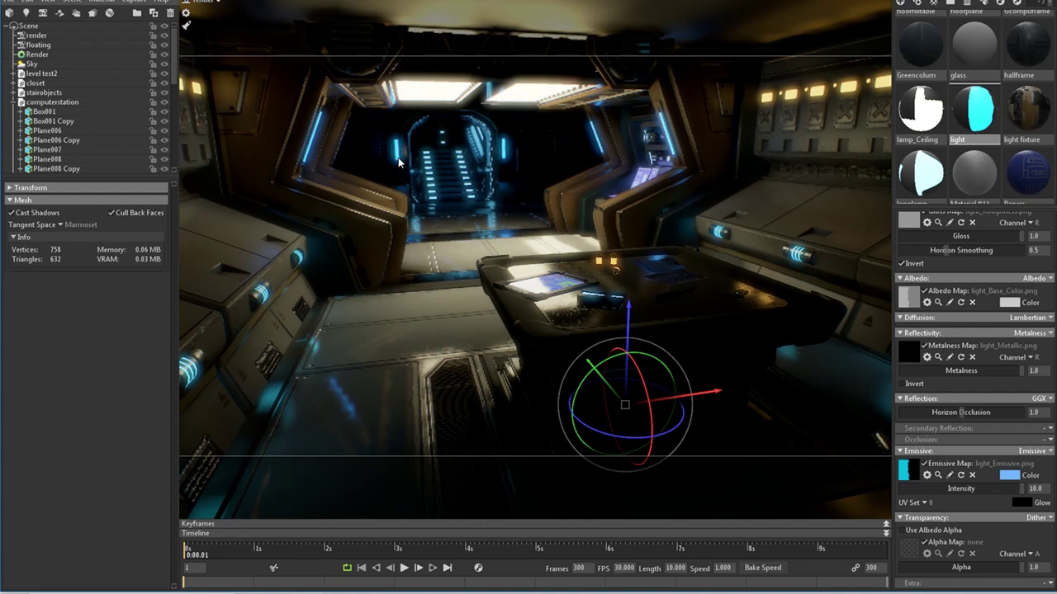
double_click(1035, 489)
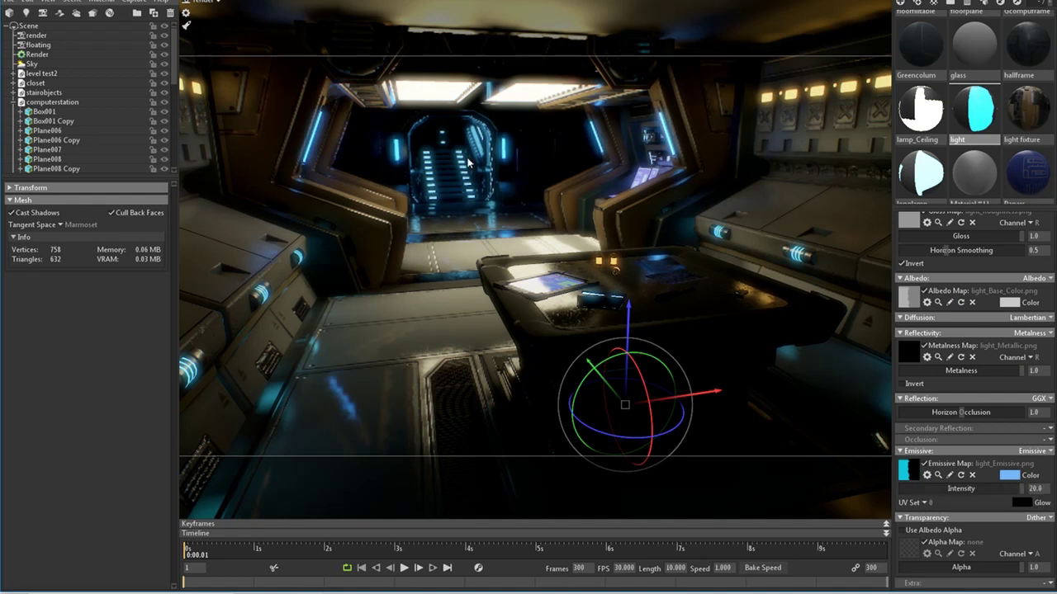
left_click(1035, 488)
type("15")
key("Return")
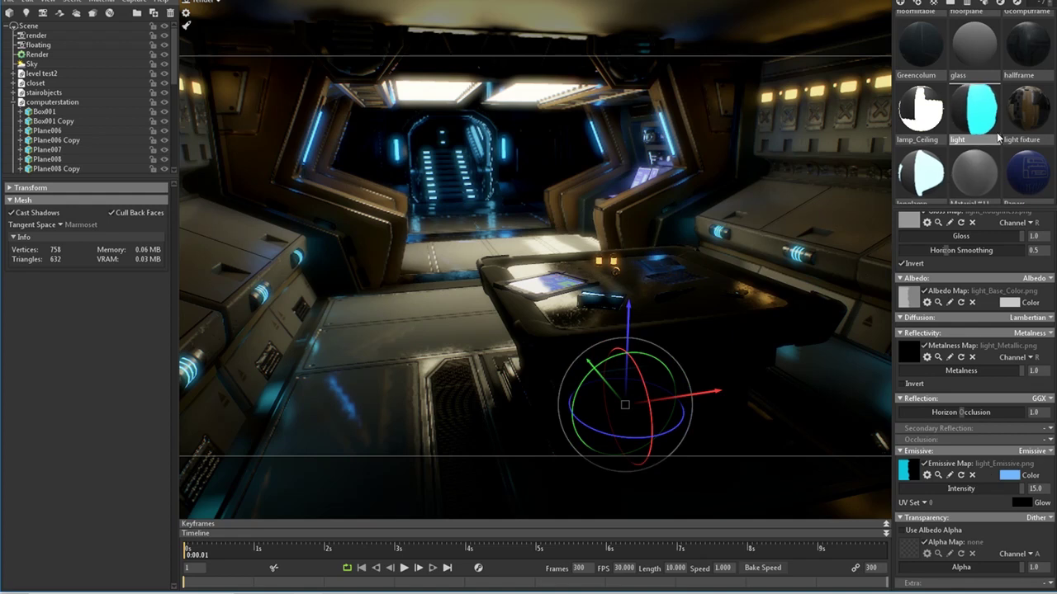
Open the longlamp material and raise its emissive intensity from 6 to 15.
left_click(919, 172)
scroll(913, 169, "down", 1)
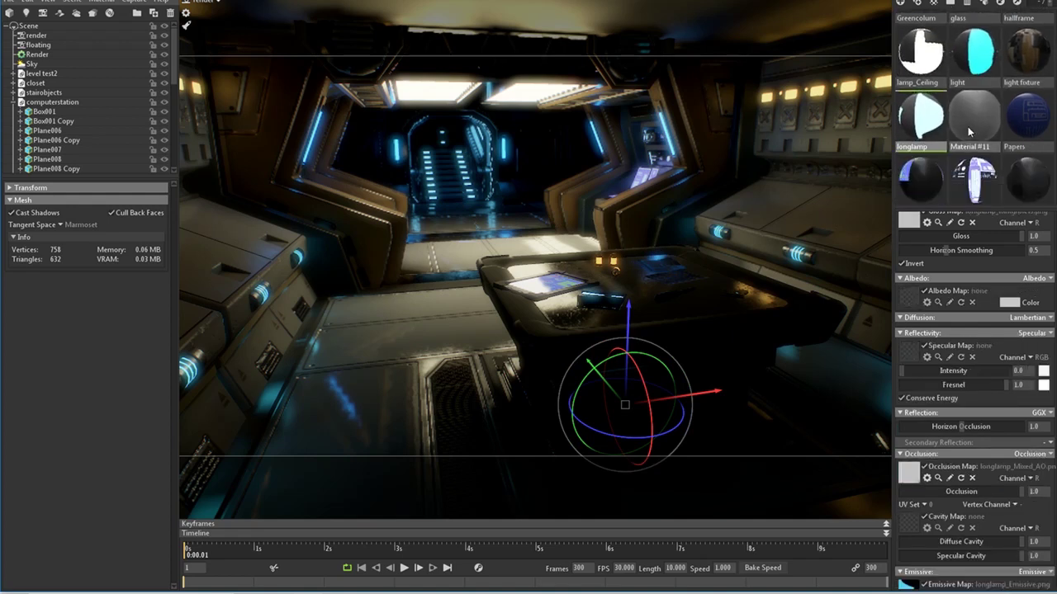
scroll(909, 386, "down", 2)
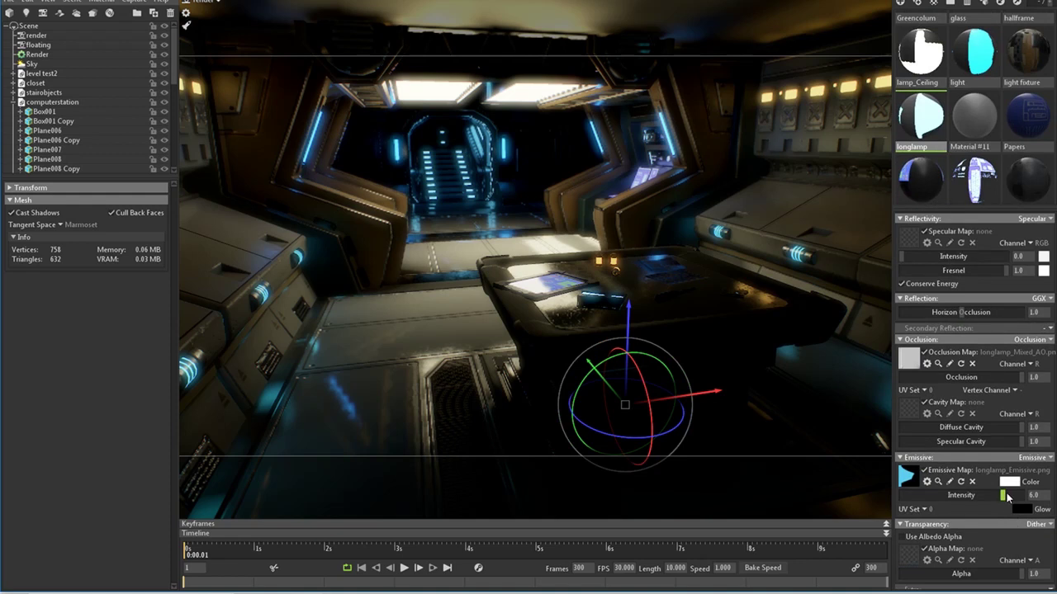
left_click_drag(1007, 496, 1048, 496)
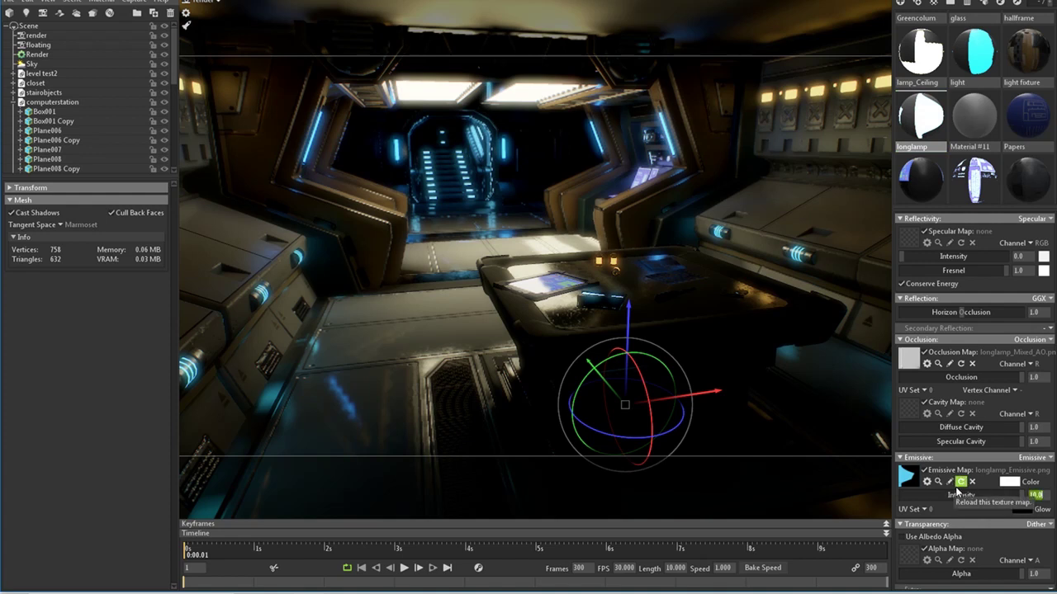
type("15")
key("Return")
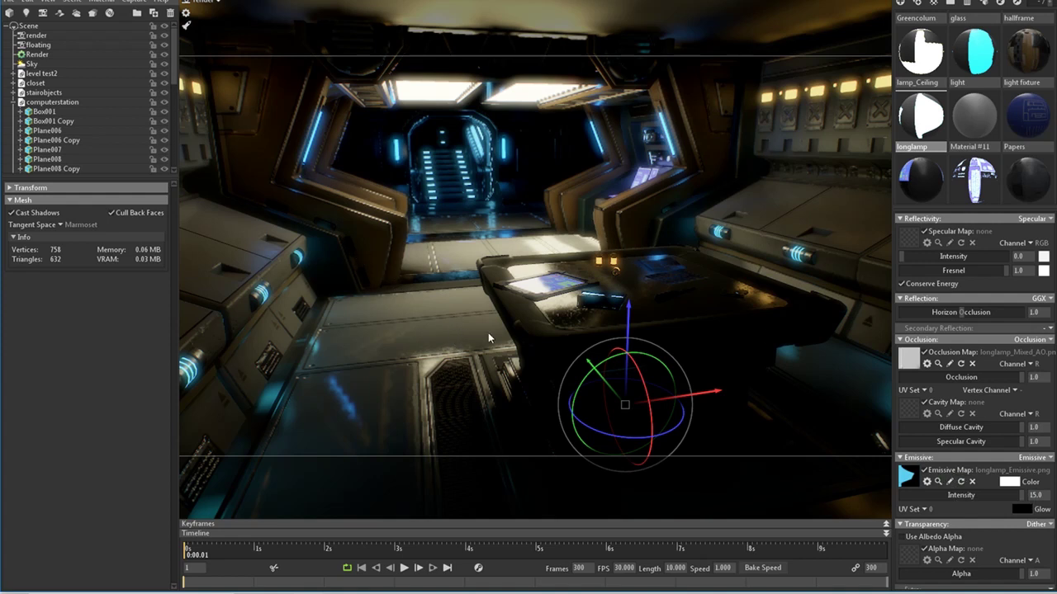
Open lamp_Ceiling and try emissive intensities 16 and 15, finally entering 13.
left_click(920, 54)
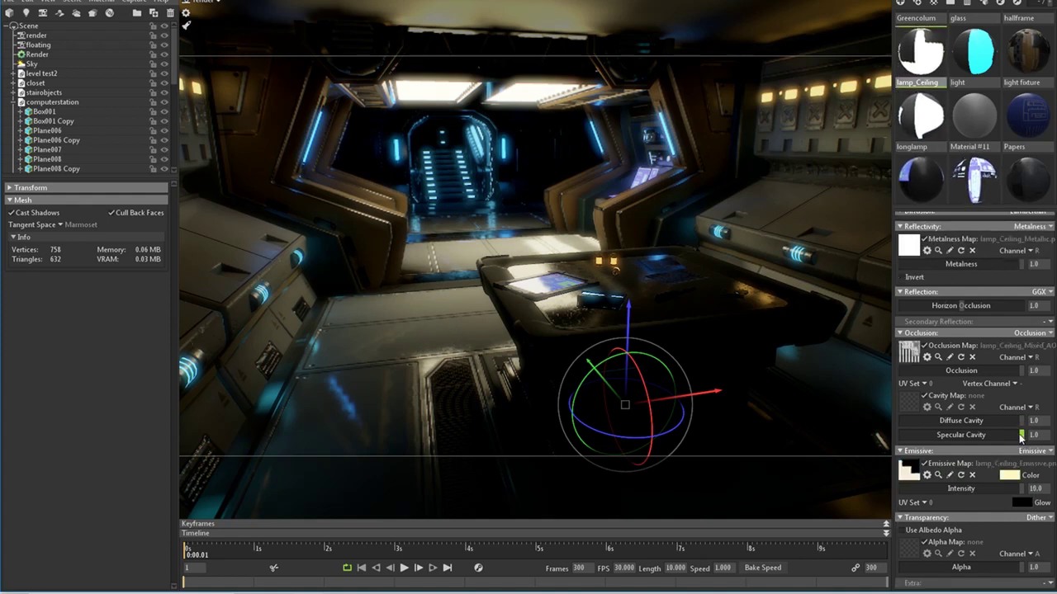
left_click(1035, 489)
type("16")
key("Return")
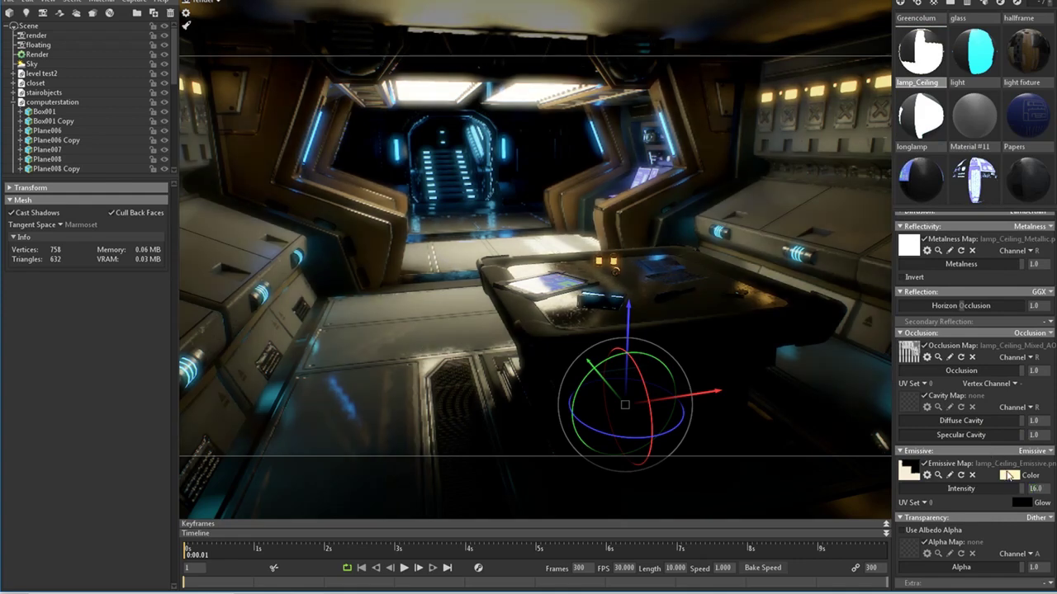
left_click(1036, 488)
type("15")
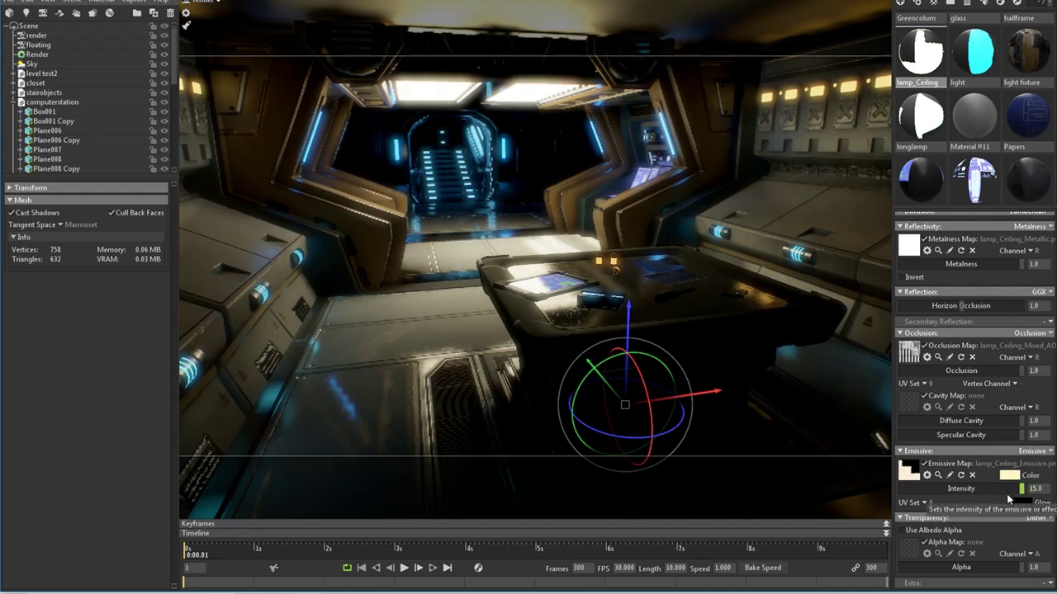
left_click_drag(1006, 493, 1048, 490)
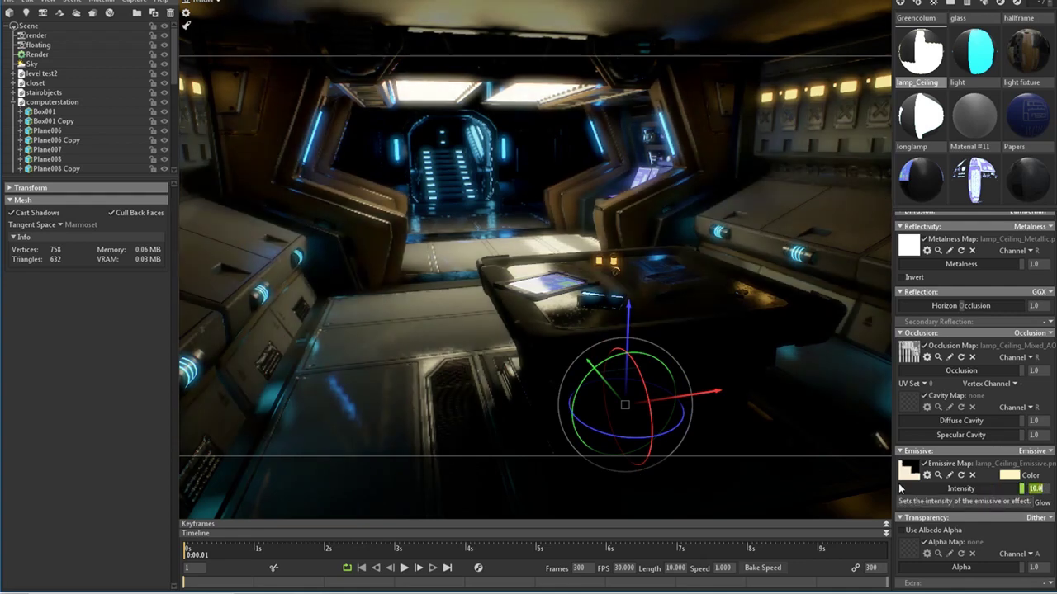
key("ctrl+z")
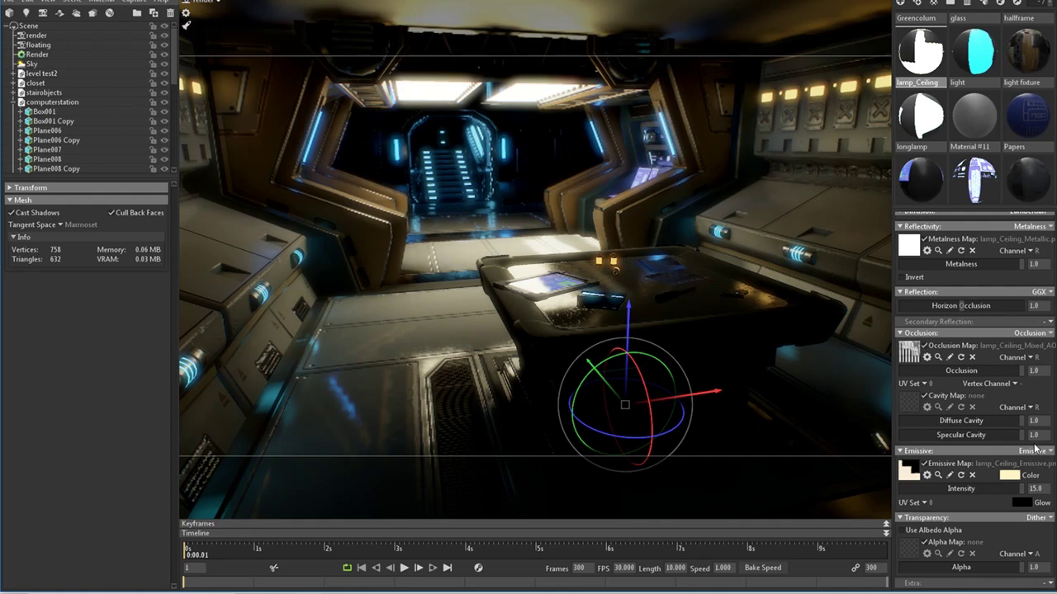
left_click(987, 490)
type("13")
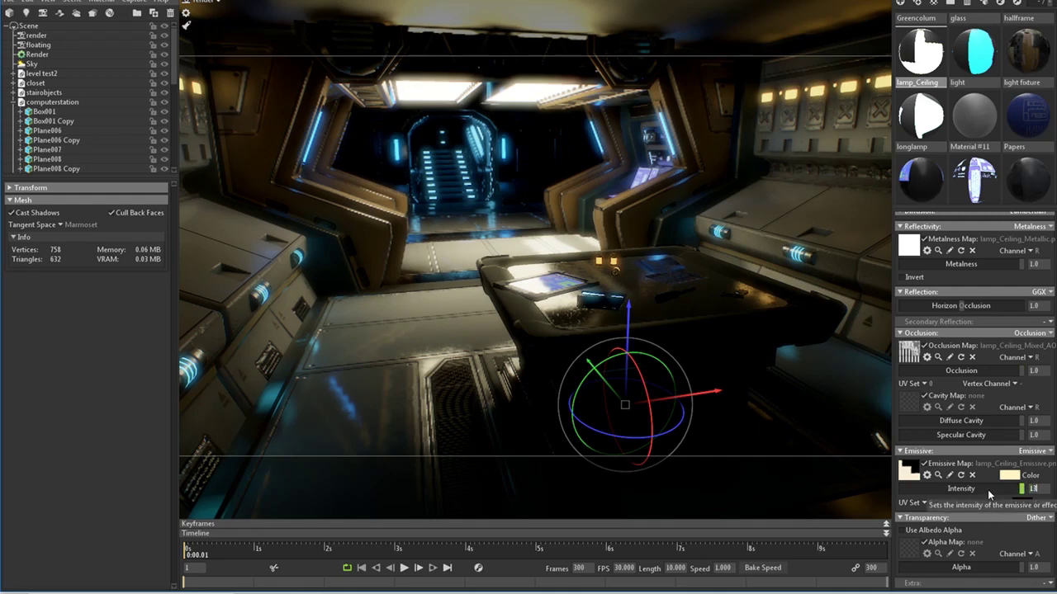
key("Return")
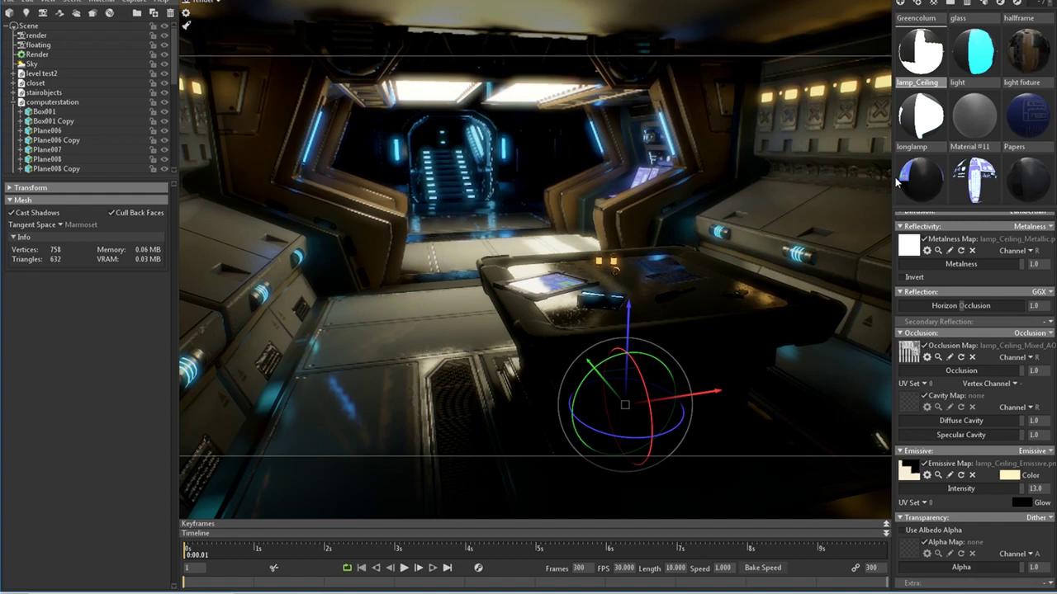
Open the pda material and tune its emissive intensity slider up and down.
left_click(972, 186)
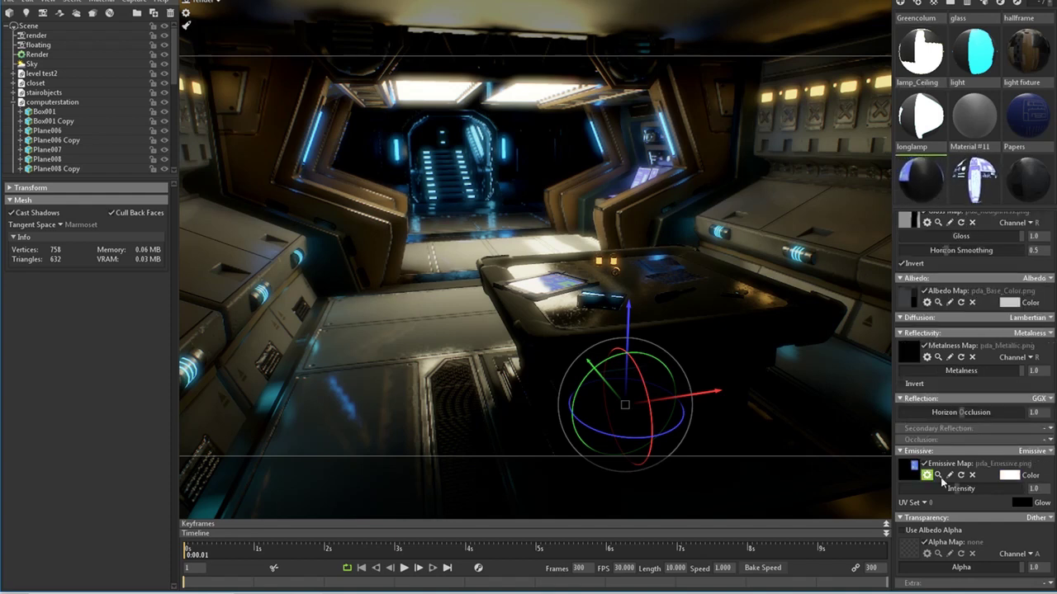
mouse_move(963, 492)
left_mouse_down()
mouse_move(983, 489)
mouse_move(948, 490)
mouse_move(958, 499)
left_mouse_up()
left_click_drag(961, 500, 960, 499)
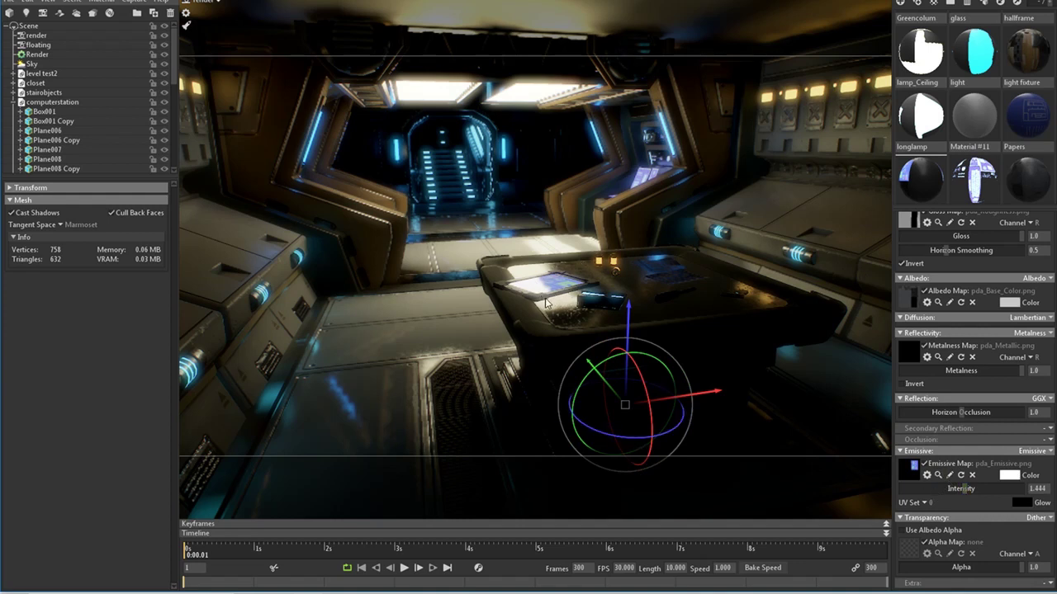
left_click_drag(949, 489, 982, 502)
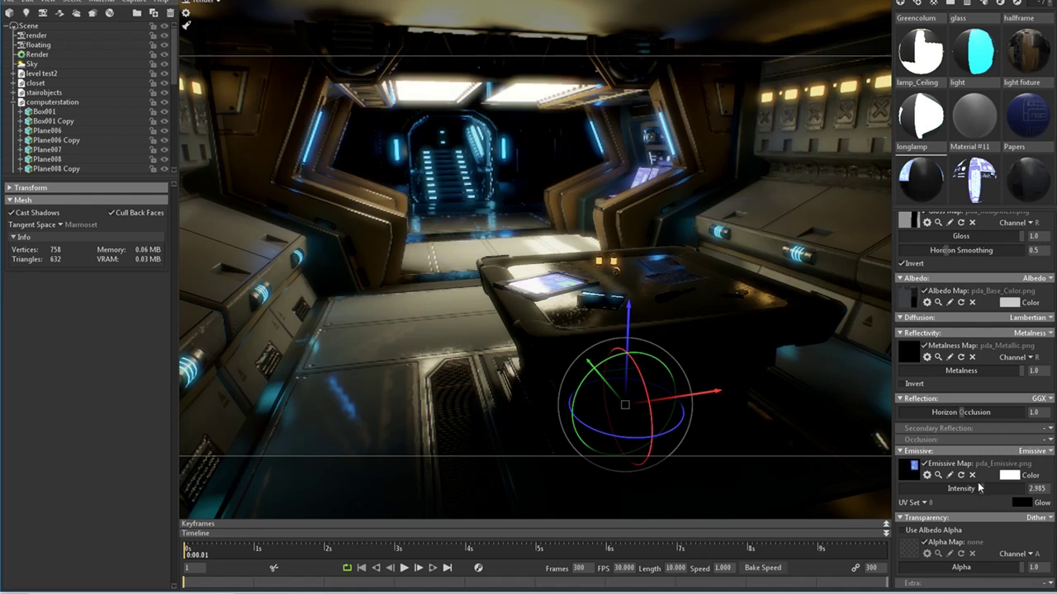
mouse_move(980, 495)
left_mouse_down()
mouse_move(959, 492)
mouse_move(983, 499)
mouse_move(971, 513)
left_mouse_up()
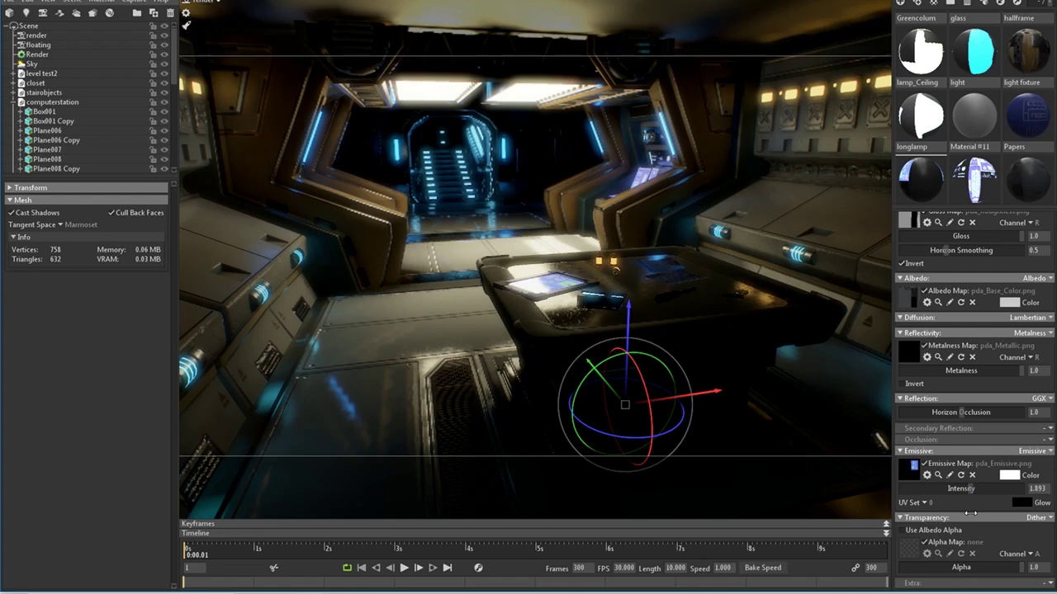
Tint the pda glow pale blue adbcff and raise emissive intensity to about 3.7.
left_click(1009, 476)
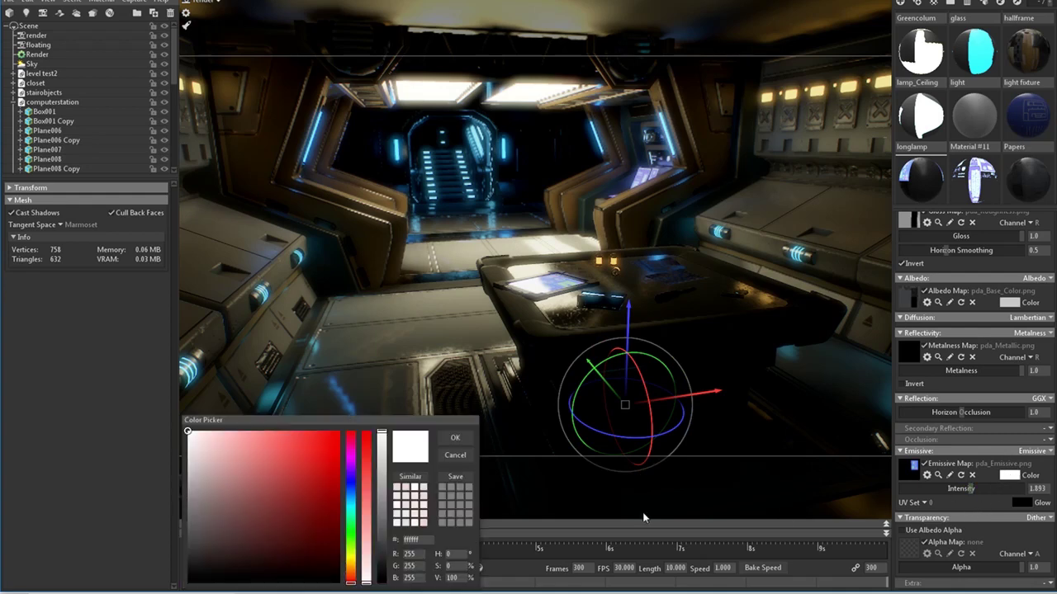
left_click(354, 486)
mouse_move(370, 529)
left_mouse_down()
mouse_move(370, 499)
mouse_move(366, 538)
left_mouse_up()
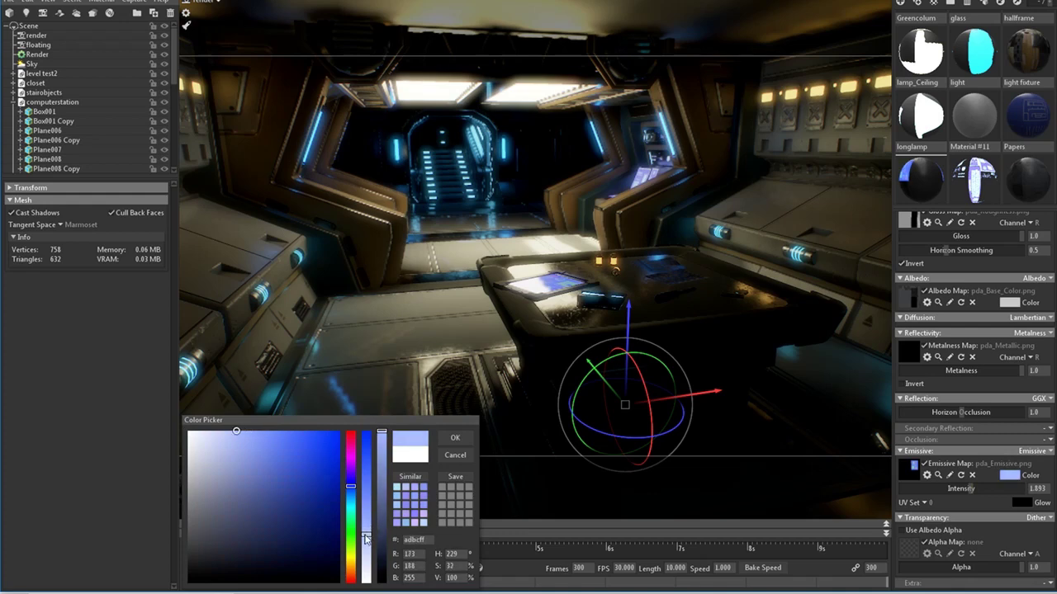
left_click(455, 438)
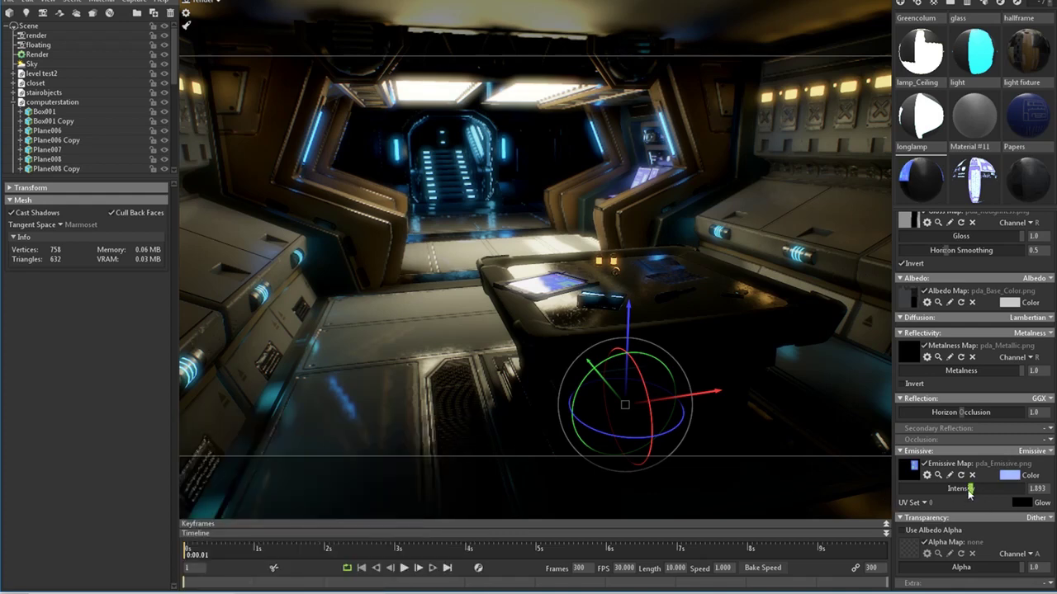
mouse_move(970, 491)
left_mouse_down()
mouse_move(1000, 488)
mouse_move(984, 490)
left_mouse_up()
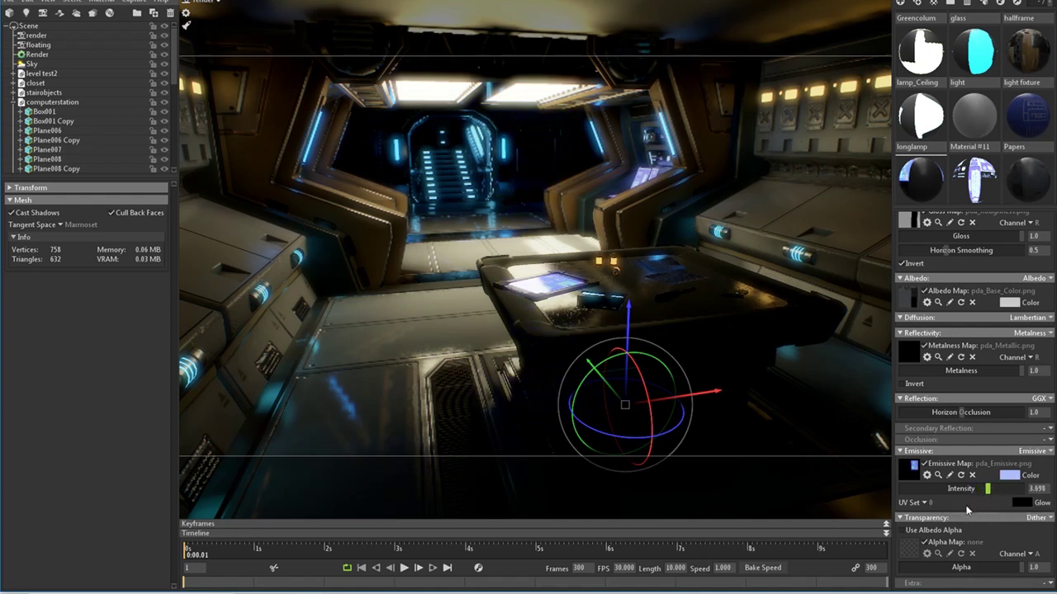
Select the render camera in the Scene outliner and expand its Flare section.
left_click(43, 37)
scroll(68, 409, "down", 3)
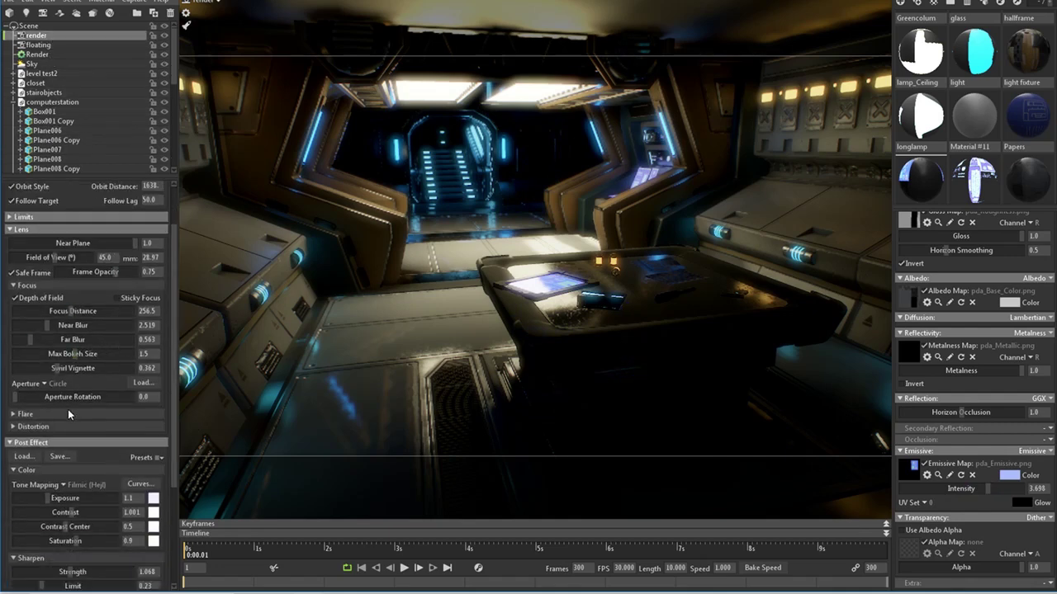
left_click(13, 415)
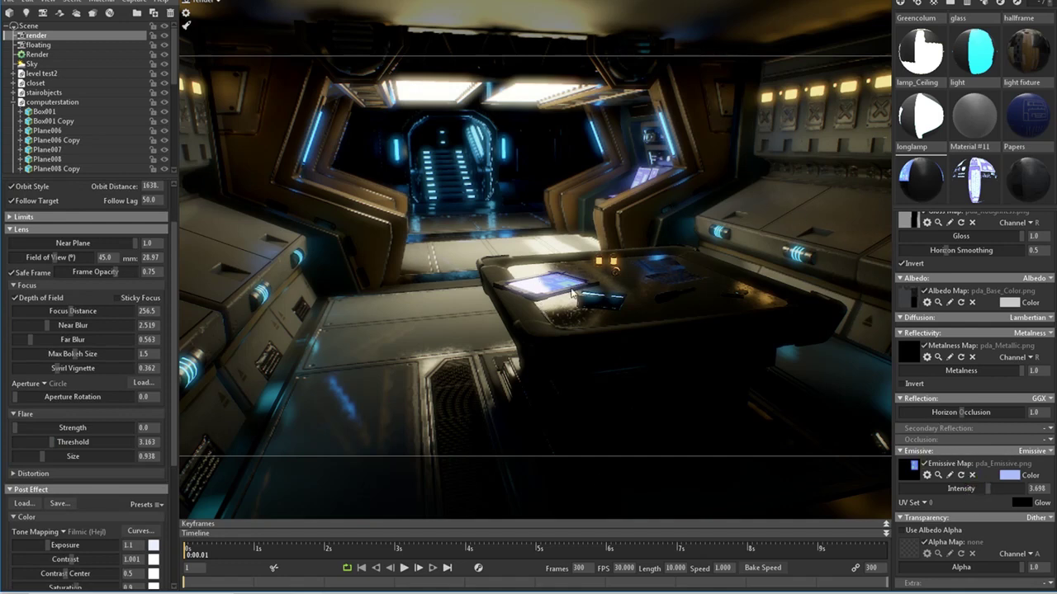
Give the screens material a pale lavender emissive colour at about 3.47 intensity.
left_click(974, 177)
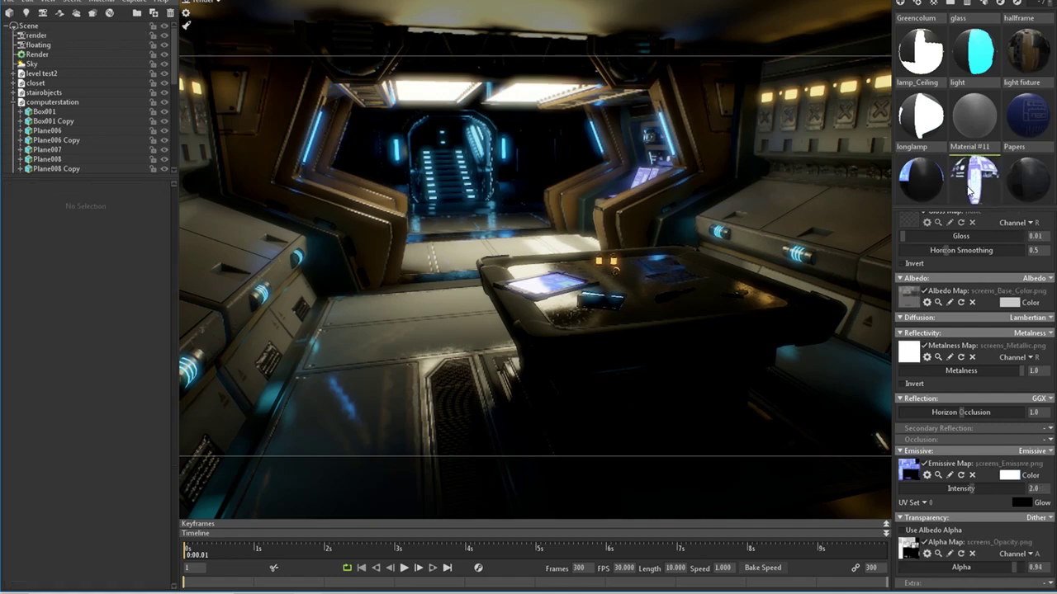
scroll(971, 141, "down", 1)
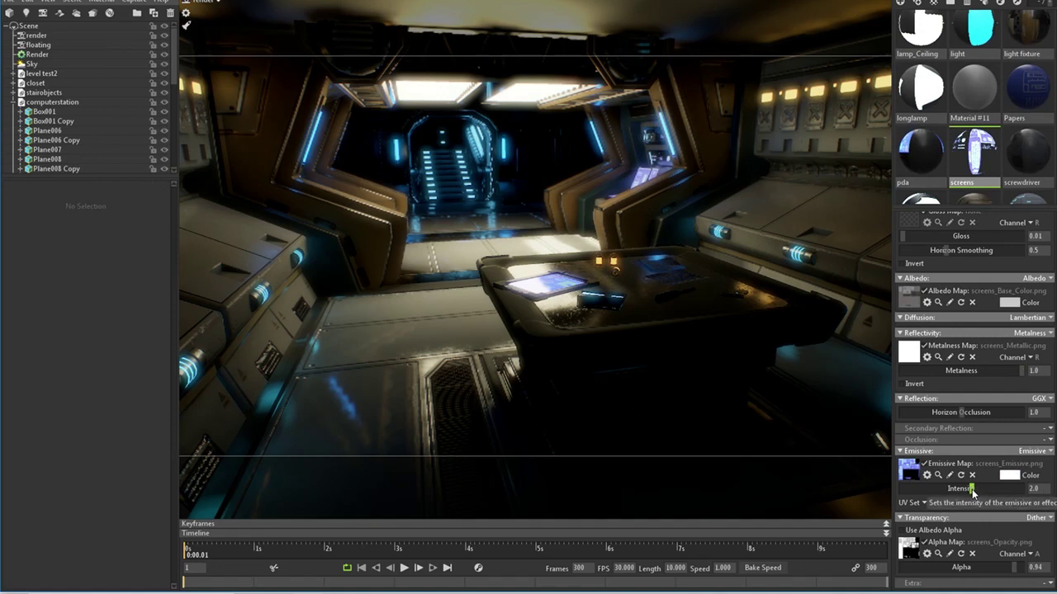
left_click_drag(971, 490, 988, 497)
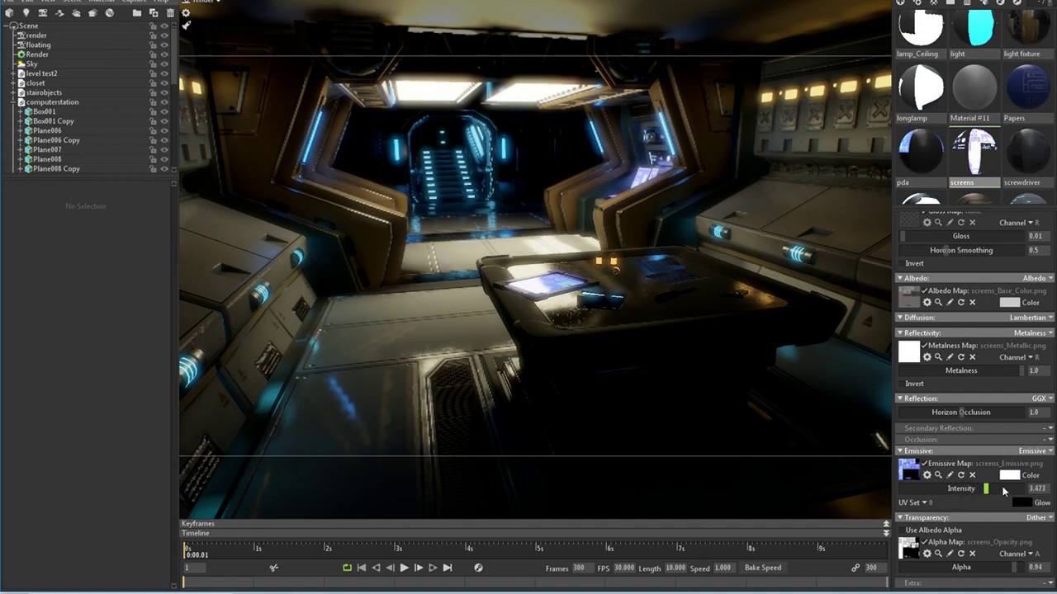
left_click(1008, 476)
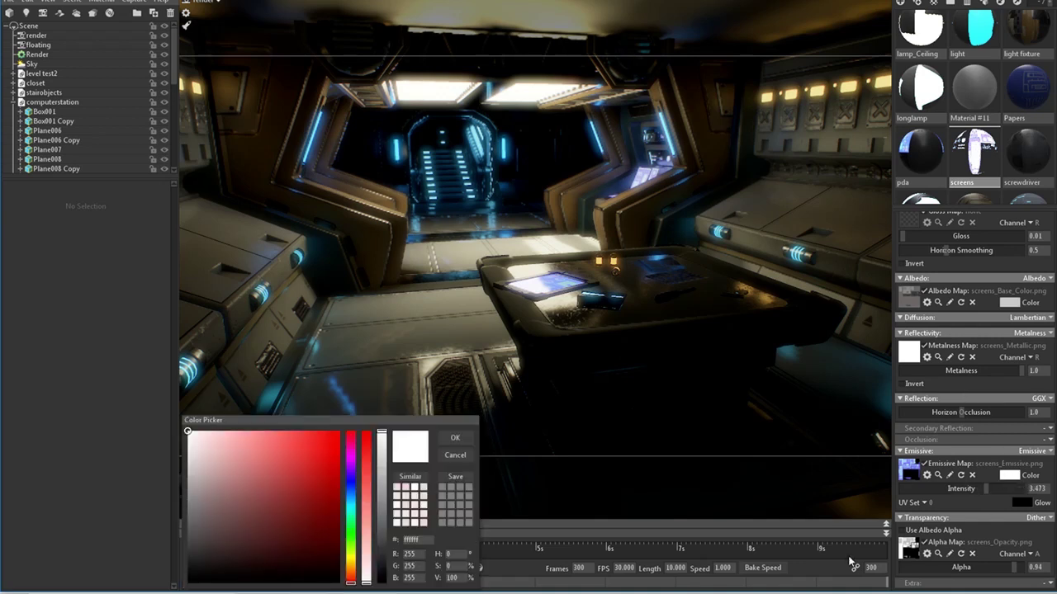
left_click(351, 485)
left_click_drag(353, 484, 351, 481)
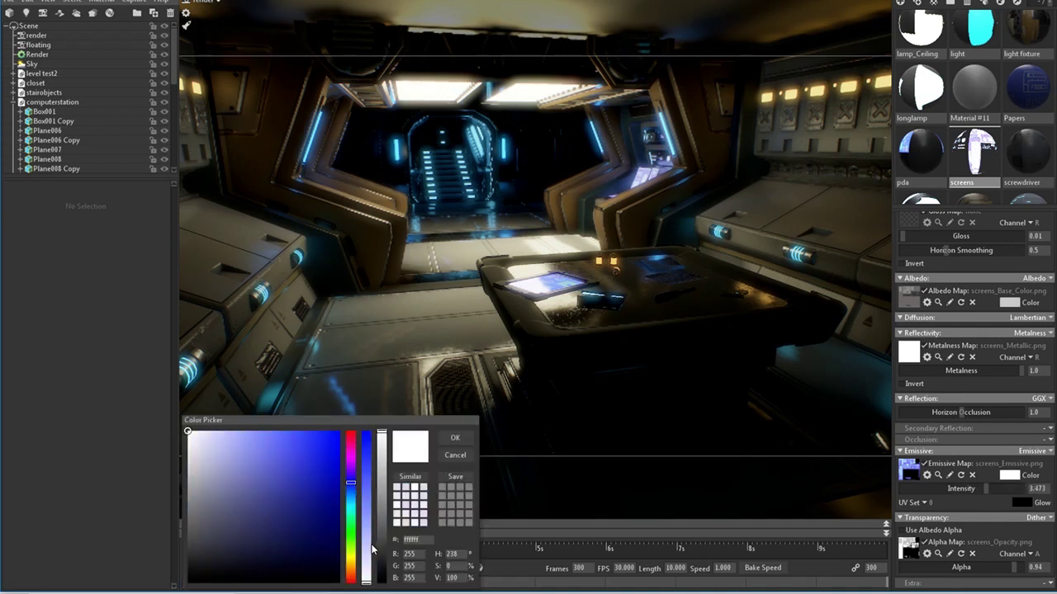
left_click_drag(367, 551, 359, 575)
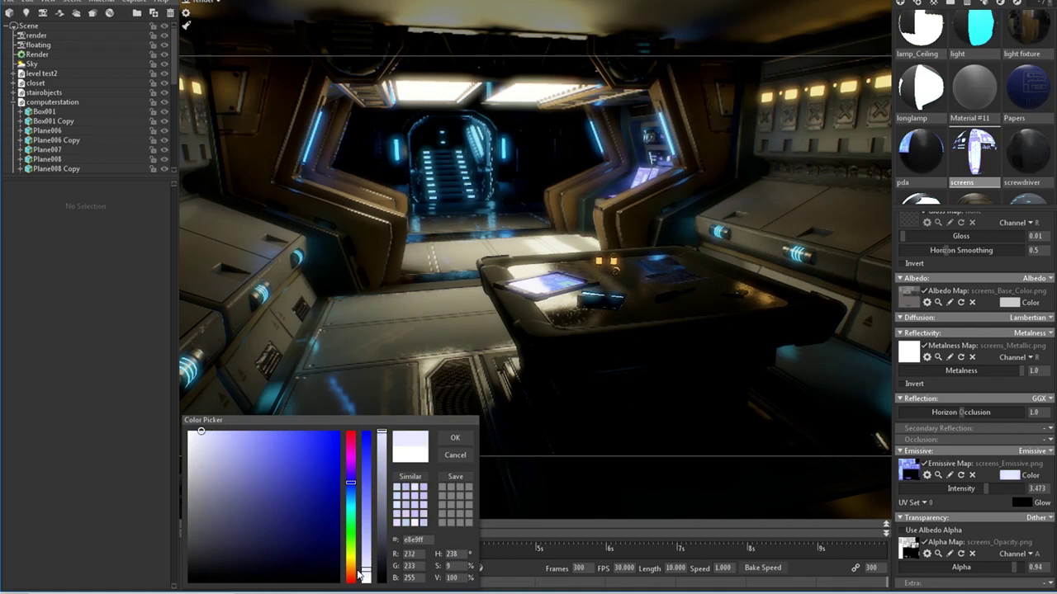
left_click(455, 437)
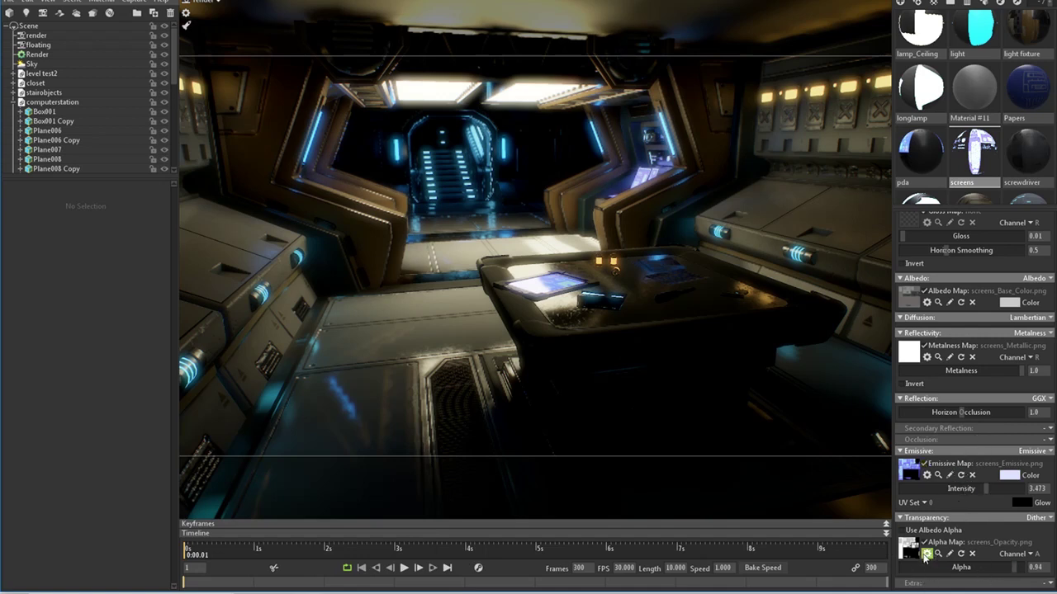
Lower the screens material's alpha from 0.94 to about 0.70, then select the screwdriver material.
left_click_drag(1012, 568, 985, 567)
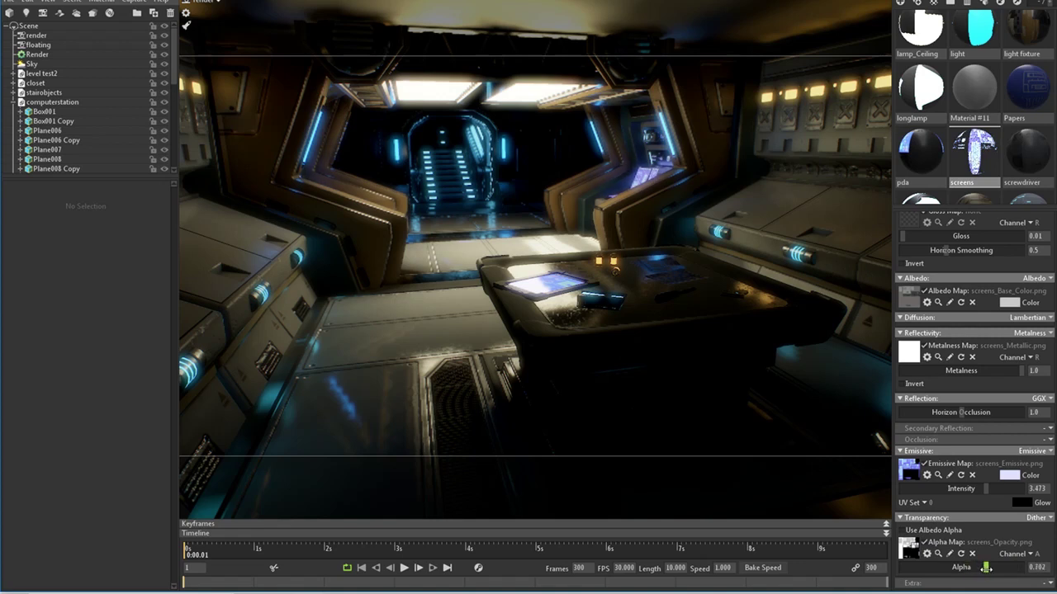
scroll(990, 302, "up", 3)
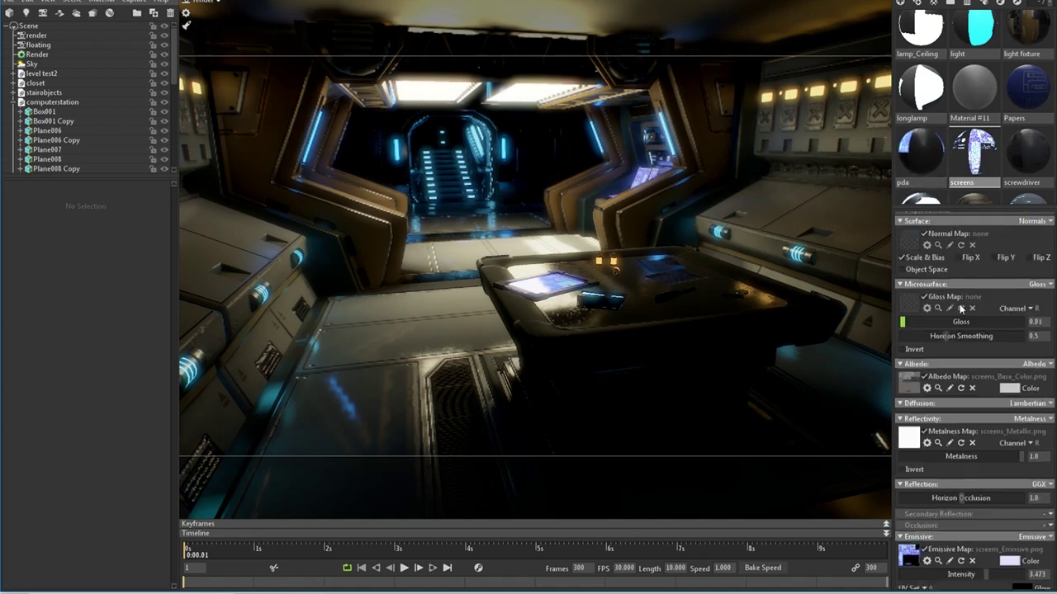
scroll(1038, 136, "down", 1)
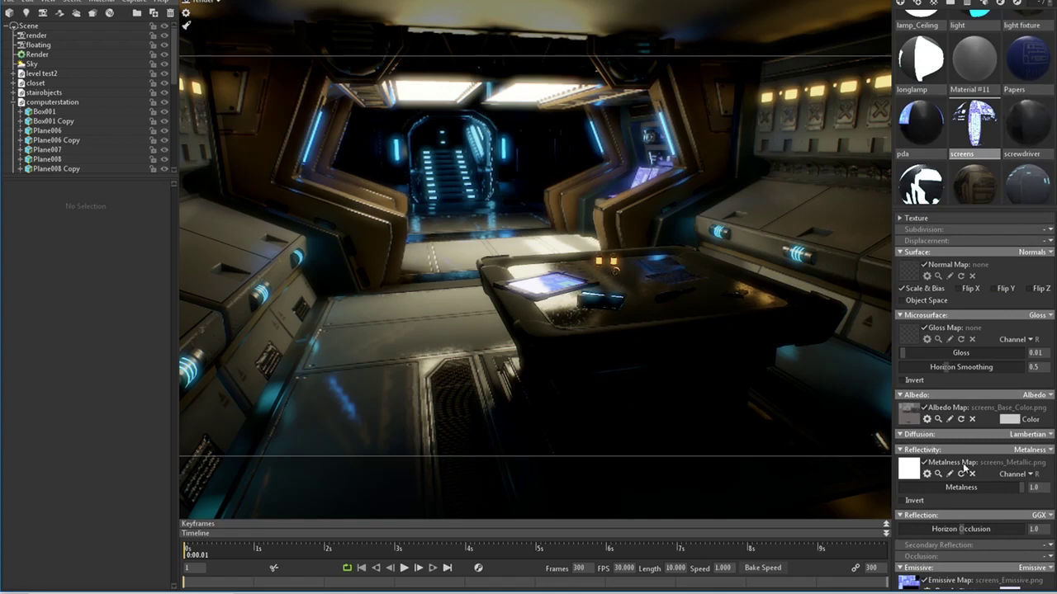
left_click(1023, 124)
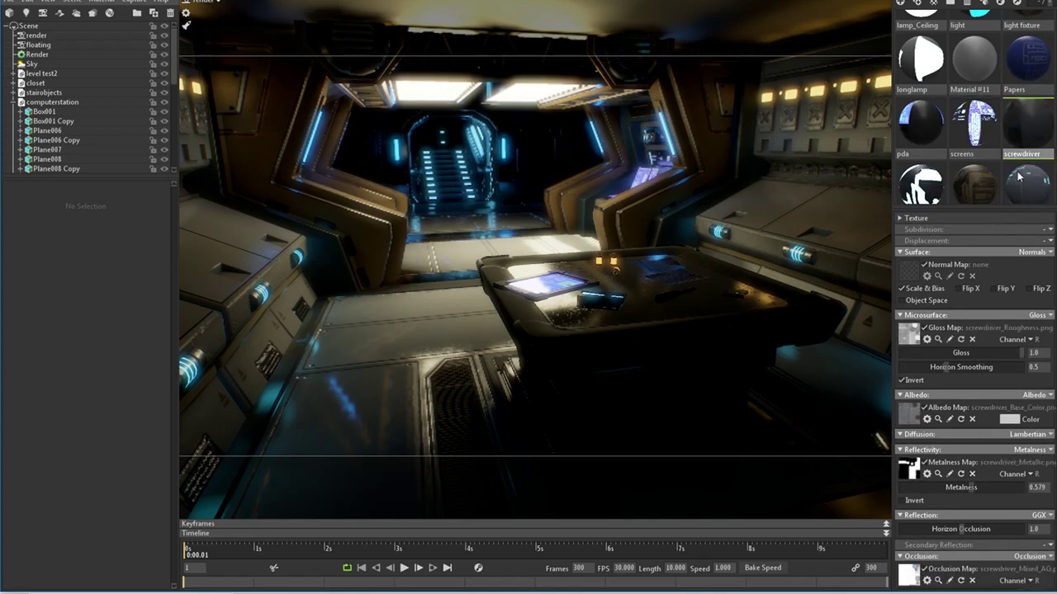
scroll(962, 437, "down", 4)
scroll(960, 435, "up", 2)
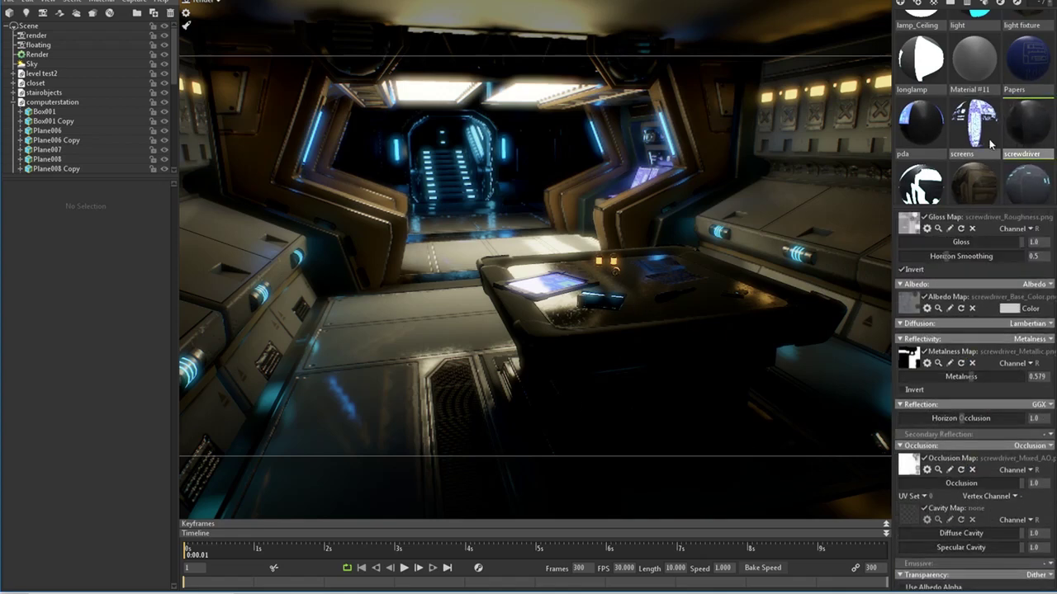
Open the secondframe material and adjust a slider in its properties.
scroll(989, 138, "down", 2)
left_click(929, 149)
scroll(982, 463, "down", 4)
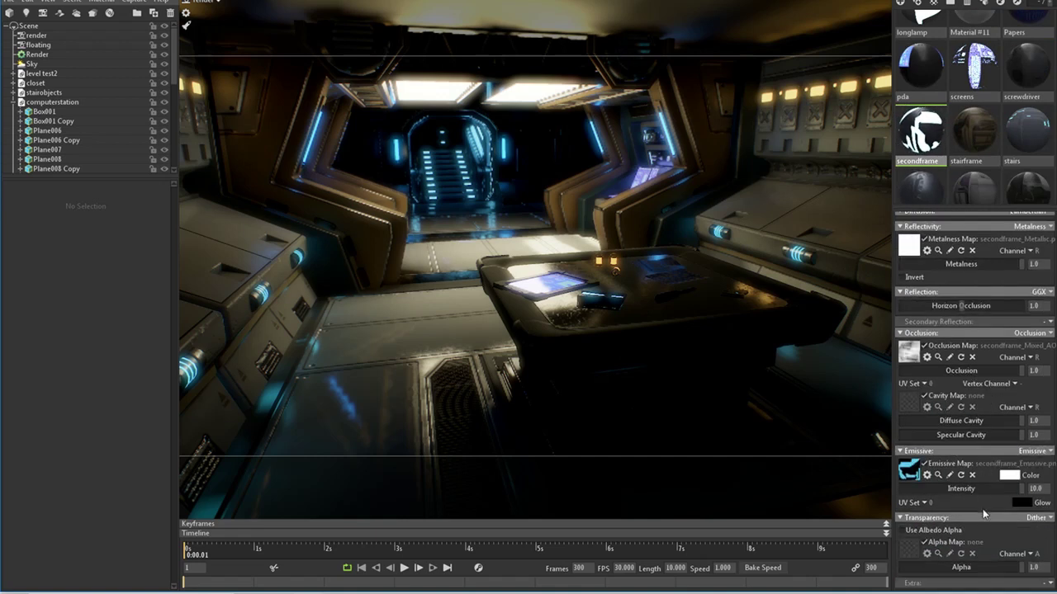
left_click_drag(982, 489, 1015, 470)
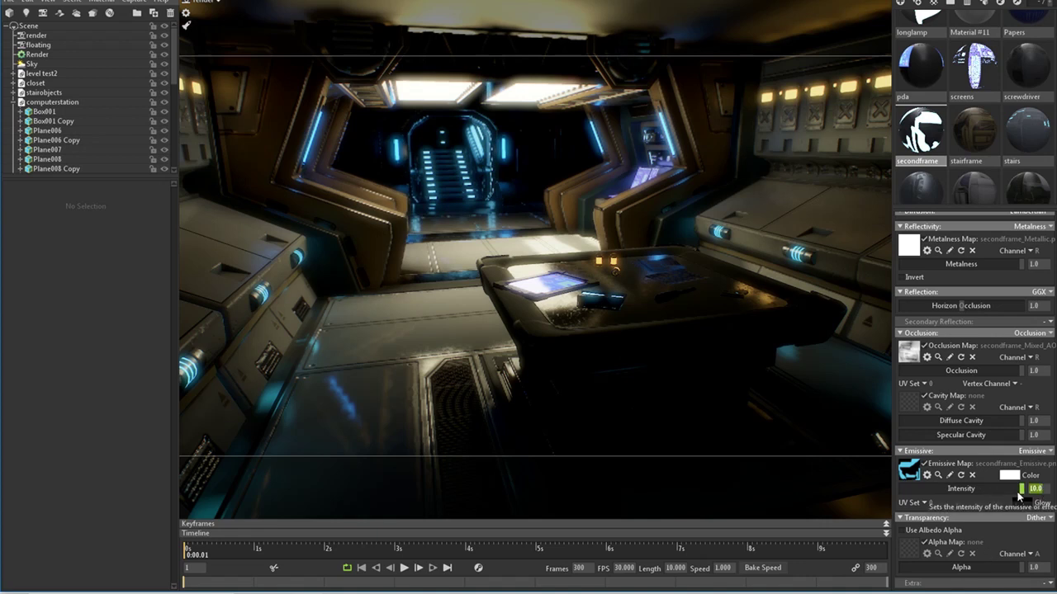
scroll(1020, 494, "up", 5)
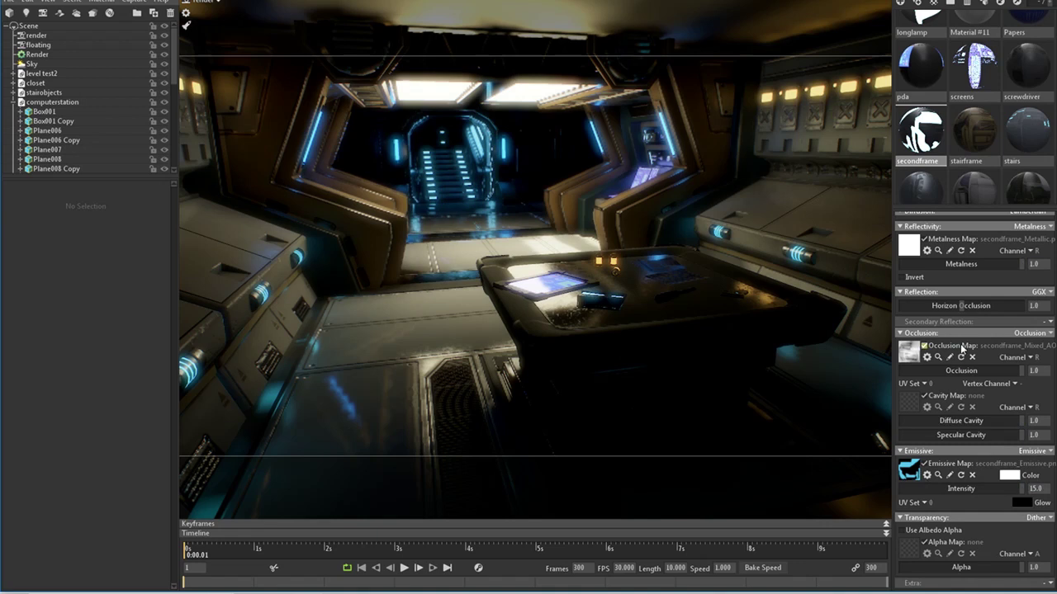
Open the Yellowcolum material, then select the object sitting on the console table.
scroll(990, 157, "down", 2)
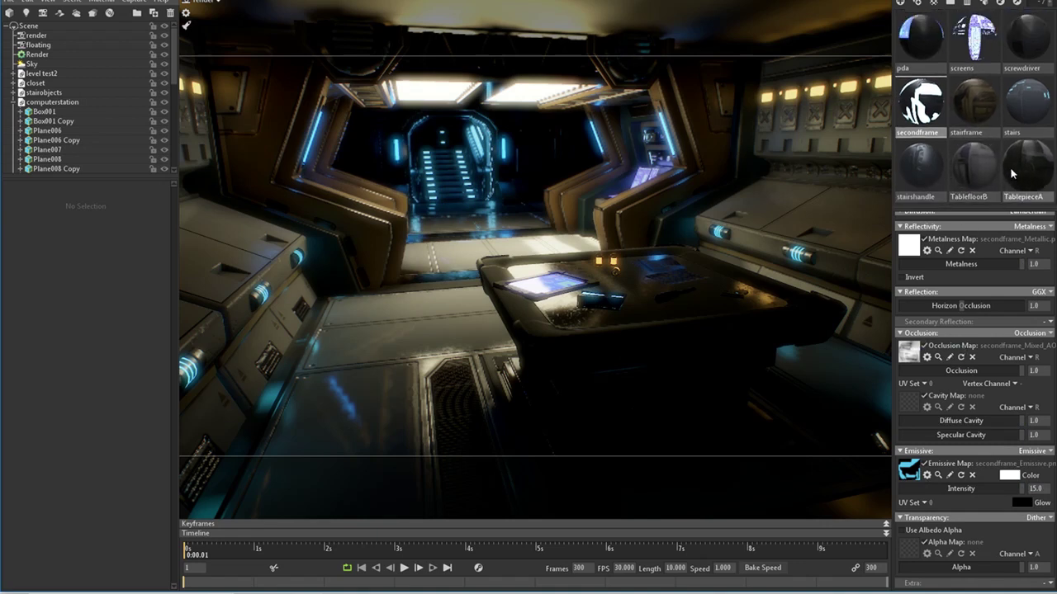
scroll(1020, 166, "down", 1)
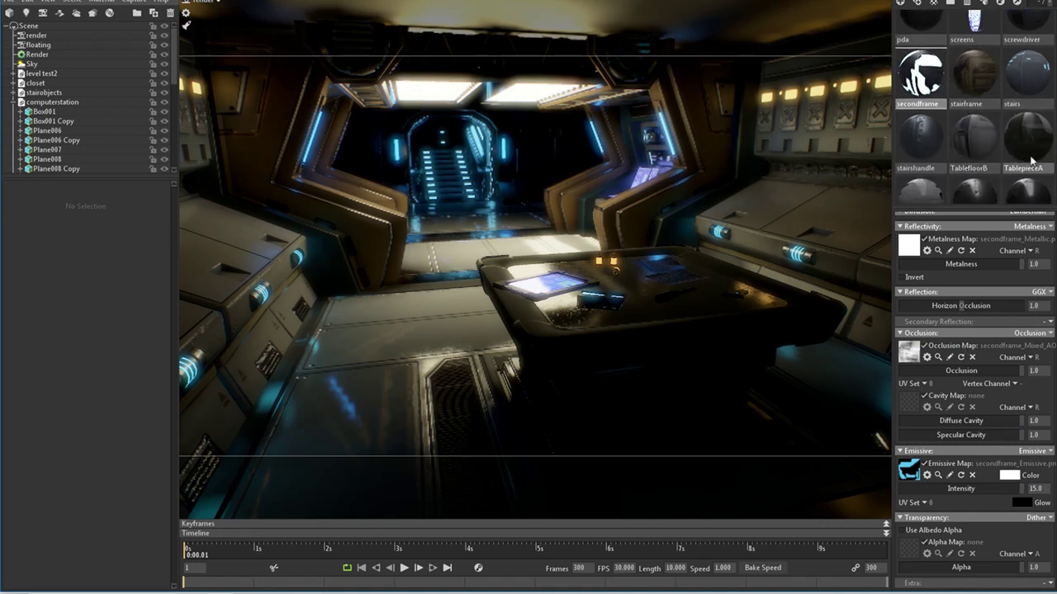
scroll(1031, 161, "down", 5)
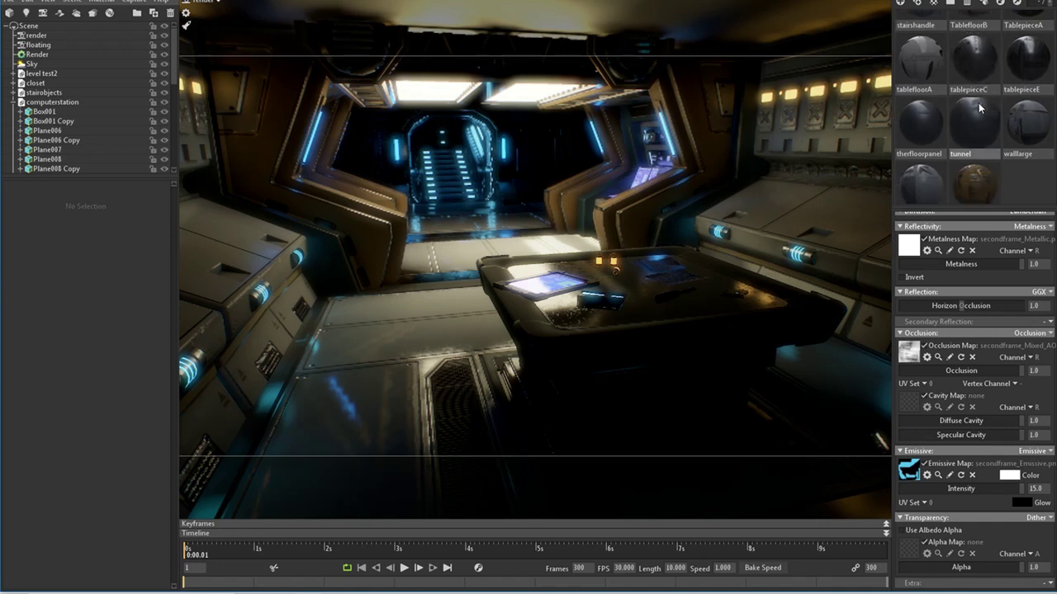
scroll(978, 103, "down", 3)
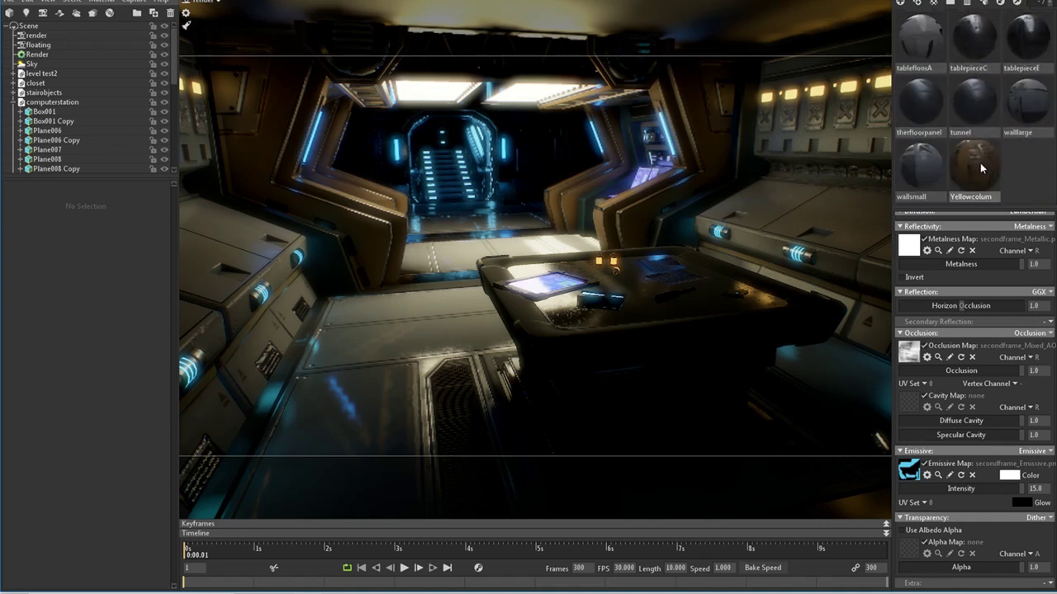
left_click(980, 168)
scroll(984, 123, "up", 3)
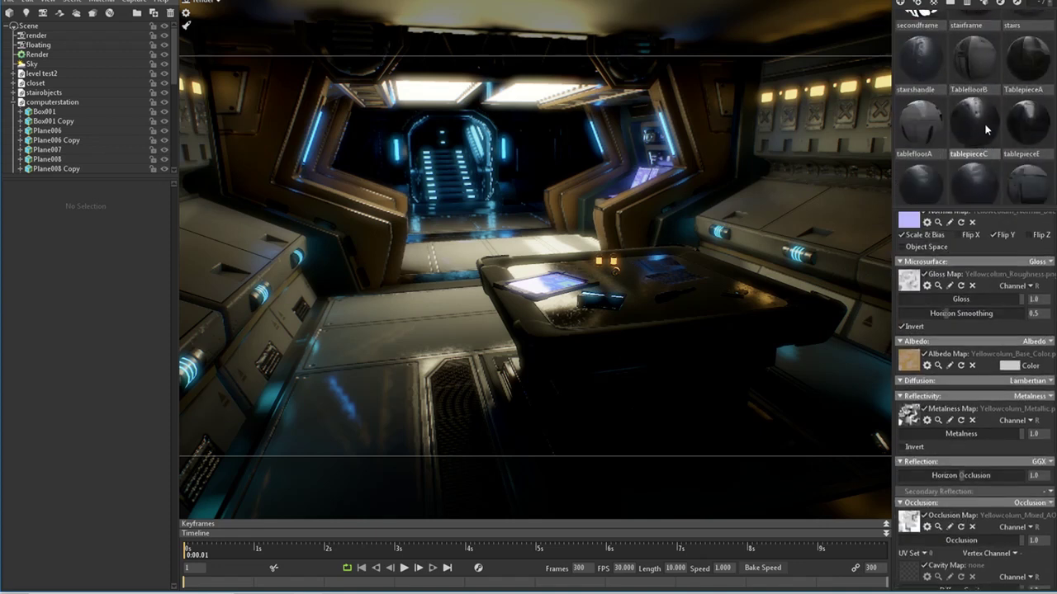
scroll(982, 132, "up", 4)
left_click(602, 303)
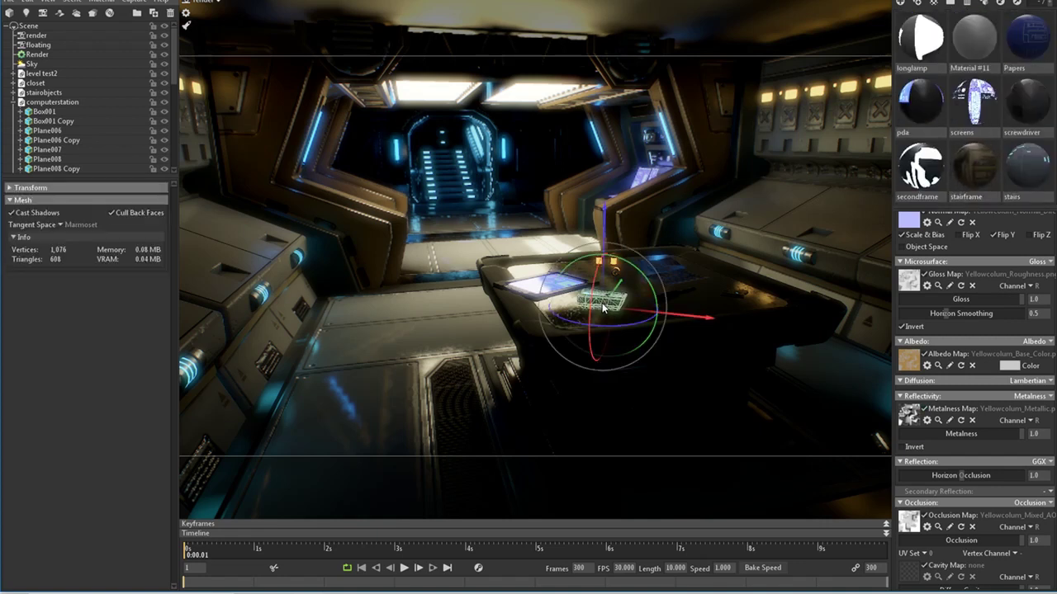
Move from the stairs material to the closet material and drag its emissive intensity to 10.0.
left_click(1028, 169)
scroll(991, 165, "up", 4)
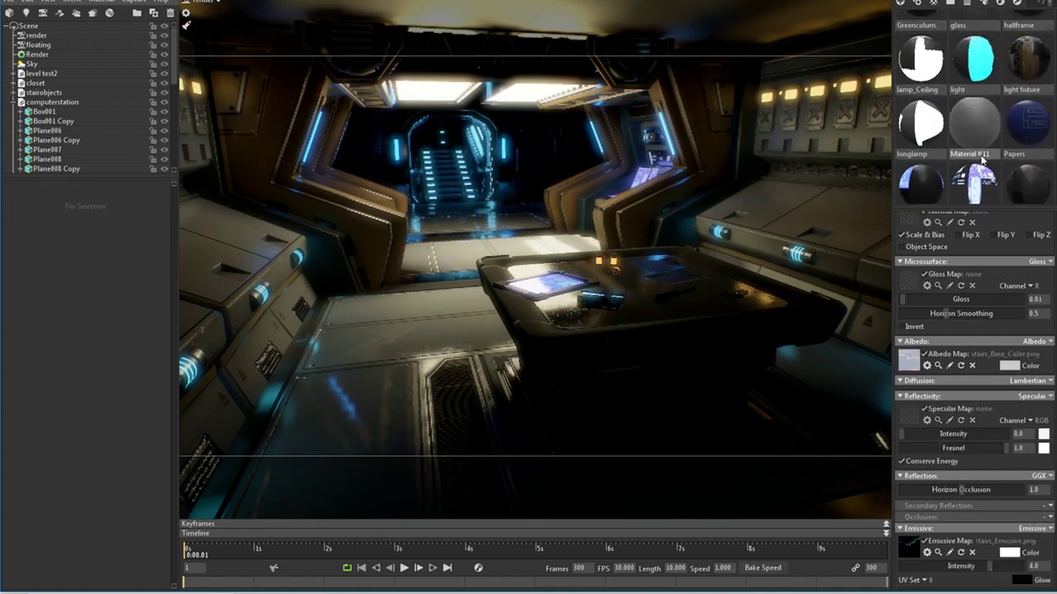
scroll(979, 160, "up", 5)
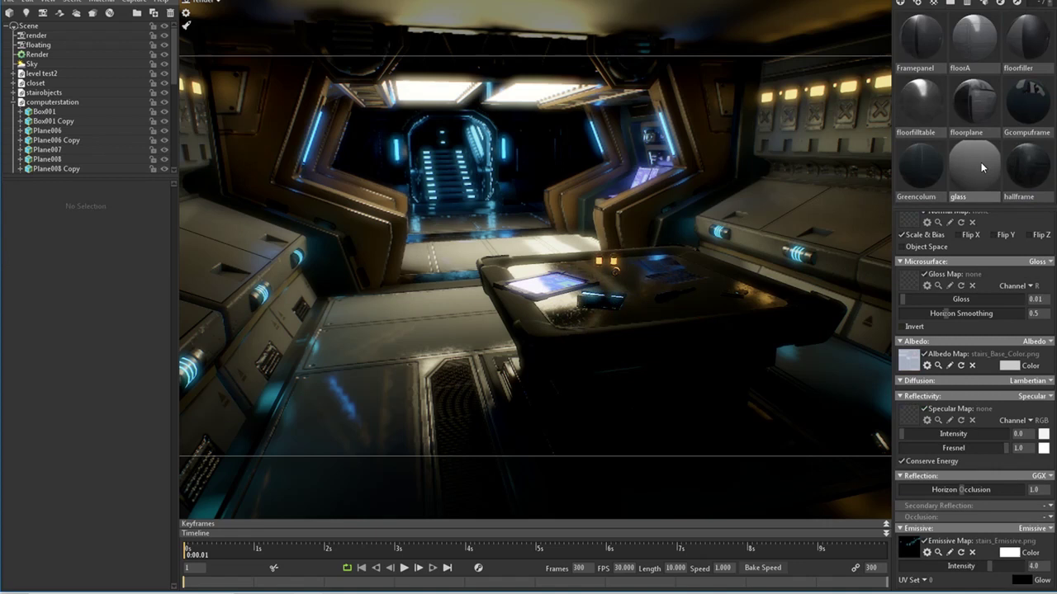
scroll(981, 165, "up", 4)
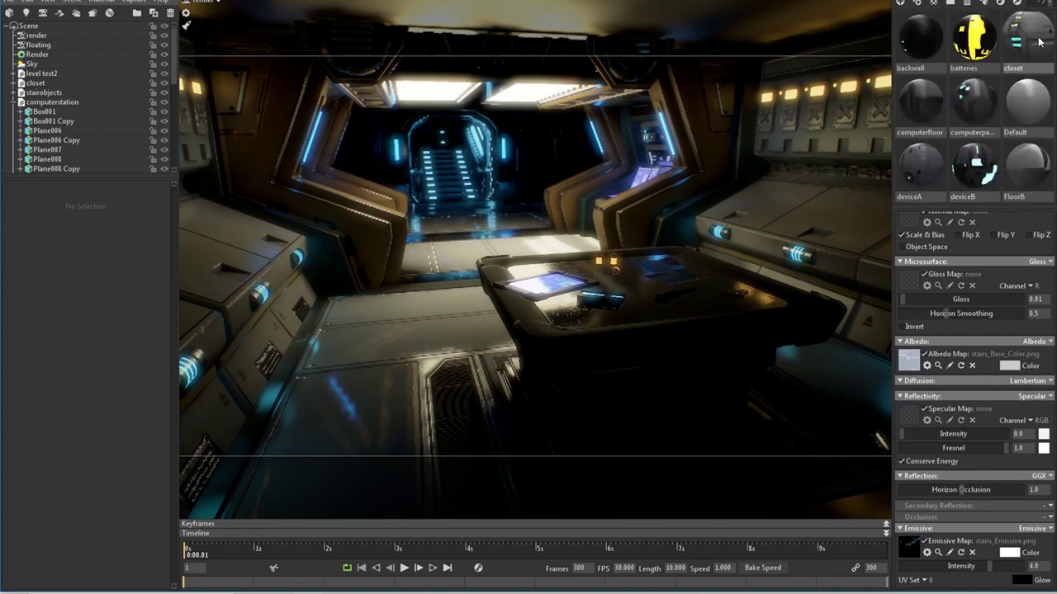
left_click(1028, 38)
scroll(960, 412, "down", 3)
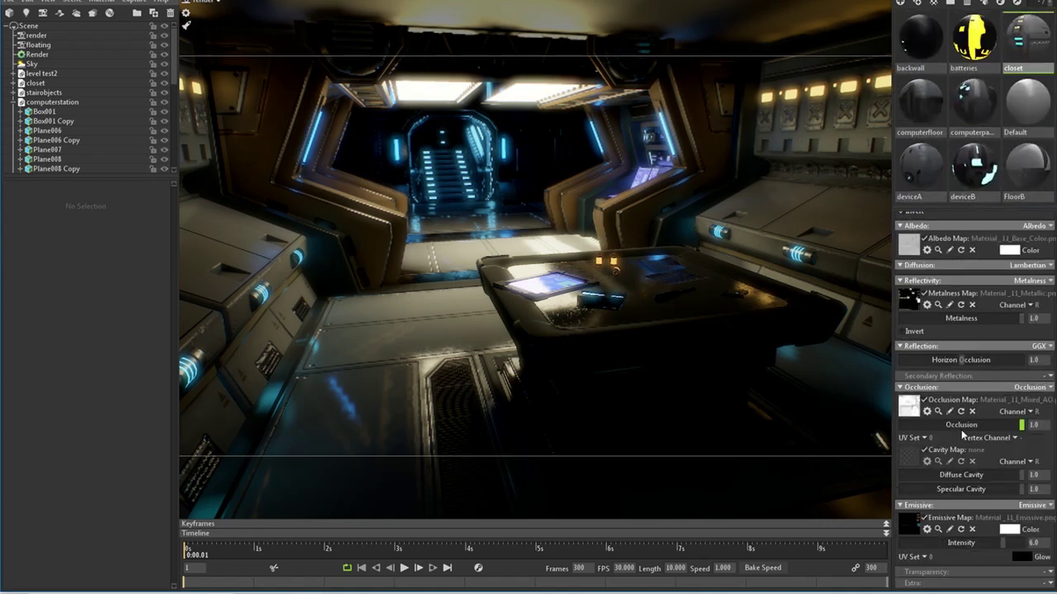
left_click_drag(1003, 542, 1042, 542)
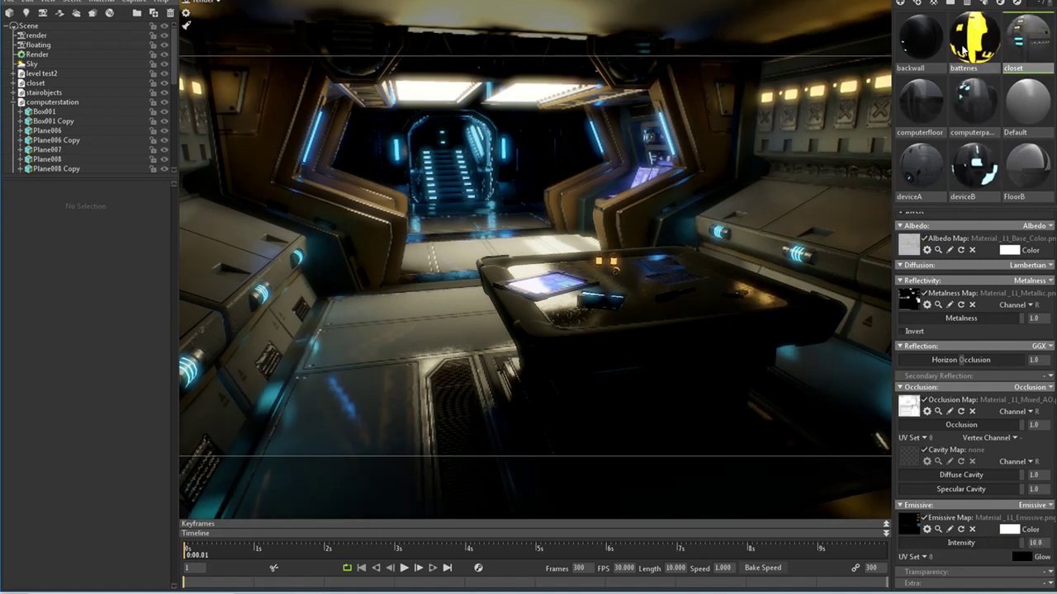
Tint the backwall material's emission pale light blue and raise its intensity to 10.
left_click(915, 57)
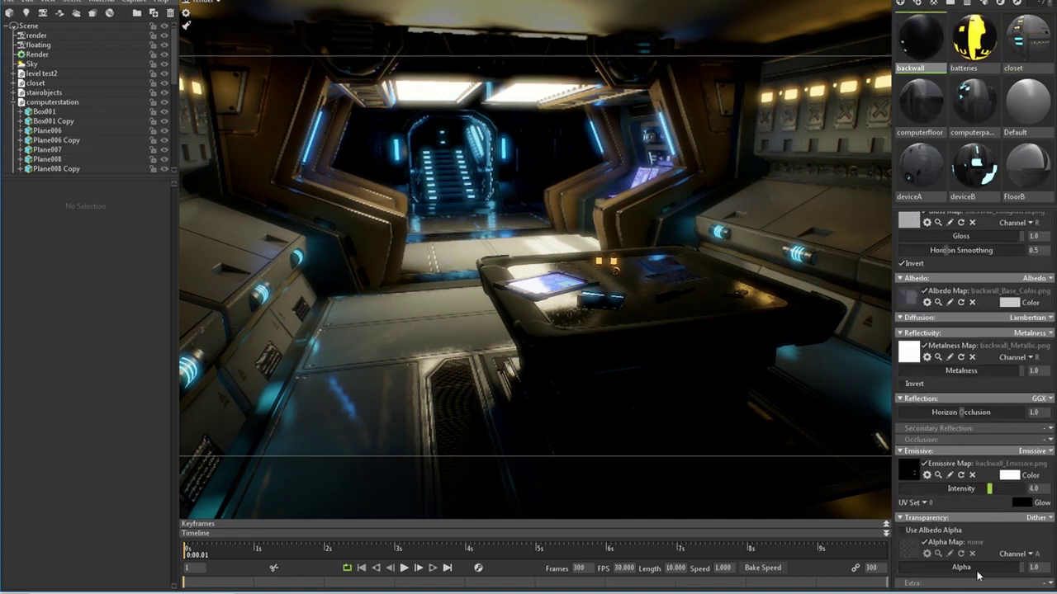
left_click_drag(983, 487, 1017, 488)
left_click(1011, 475)
left_click(350, 494)
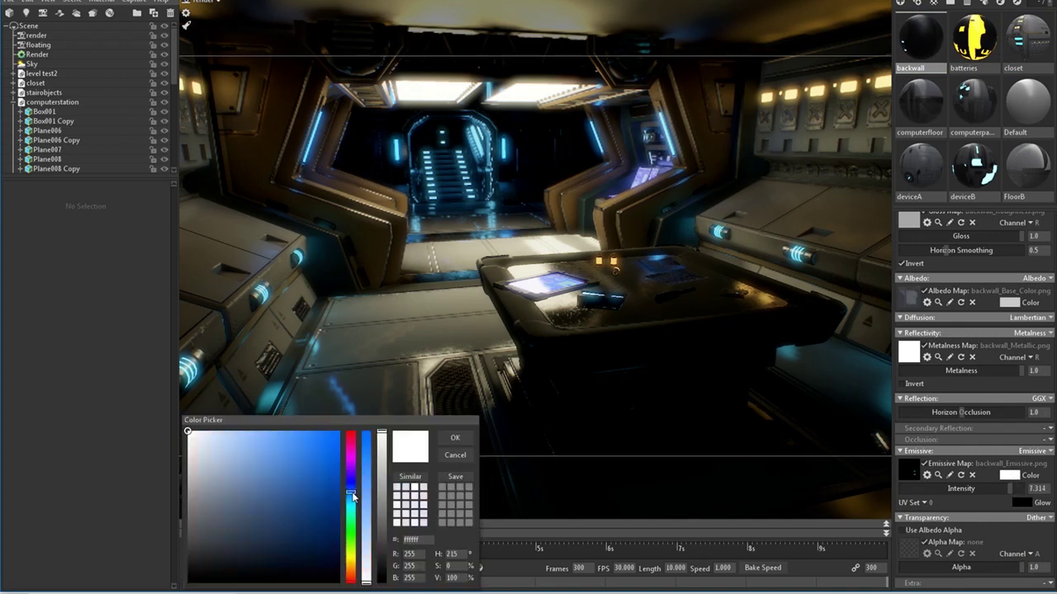
left_click_drag(371, 540, 366, 523)
left_click(455, 438)
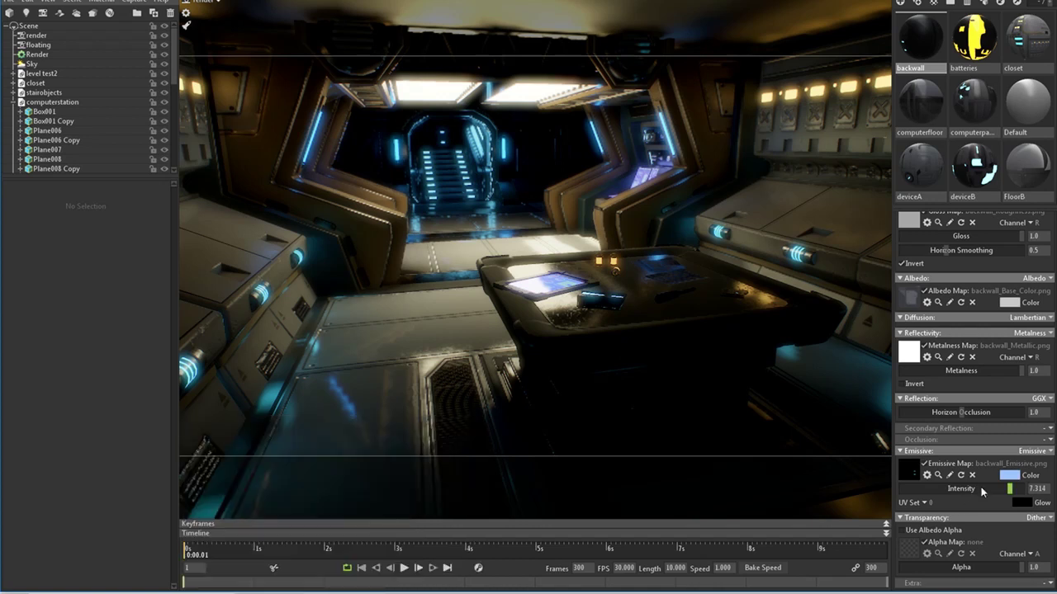
mouse_move(1008, 488)
left_mouse_down()
mouse_move(1024, 488)
mouse_move(1004, 493)
left_mouse_up()
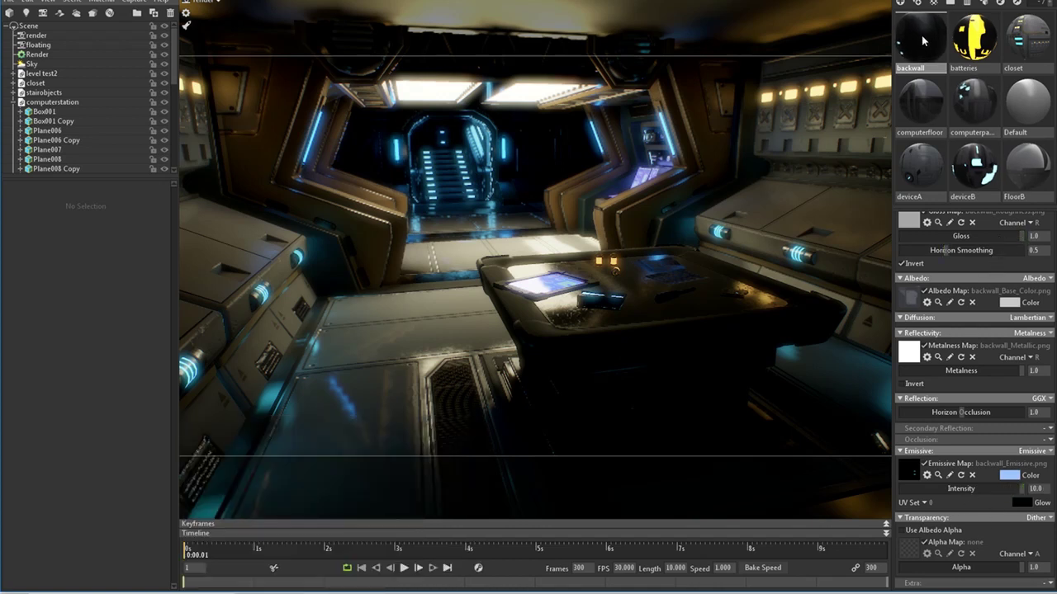
Make the batteries material glow yellow (ffdc73) at emissive intensity 15.
left_click(974, 37)
scroll(941, 496, "down", 3)
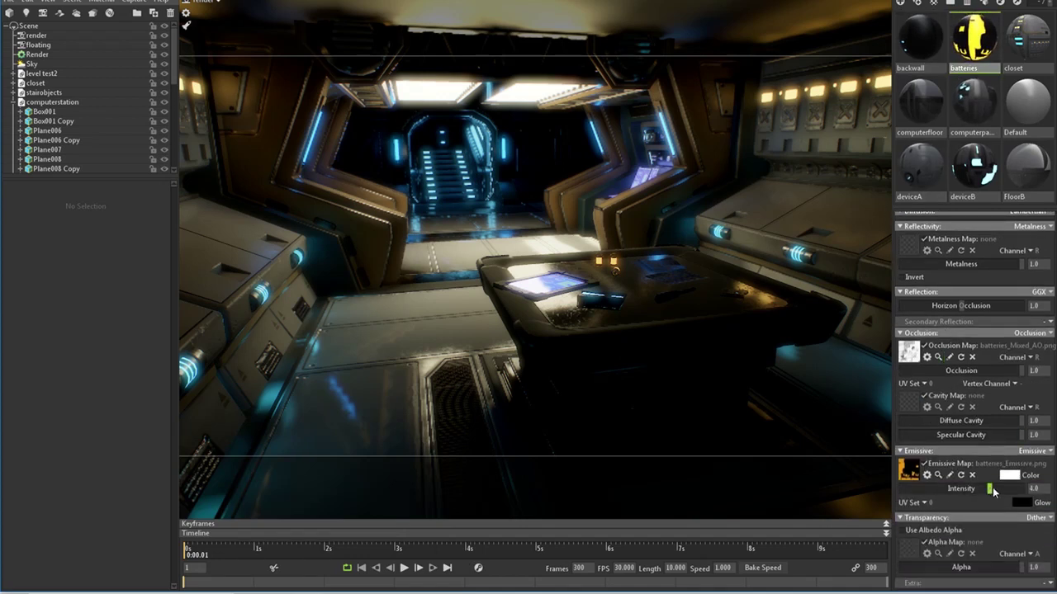
left_click_drag(994, 489, 1029, 489)
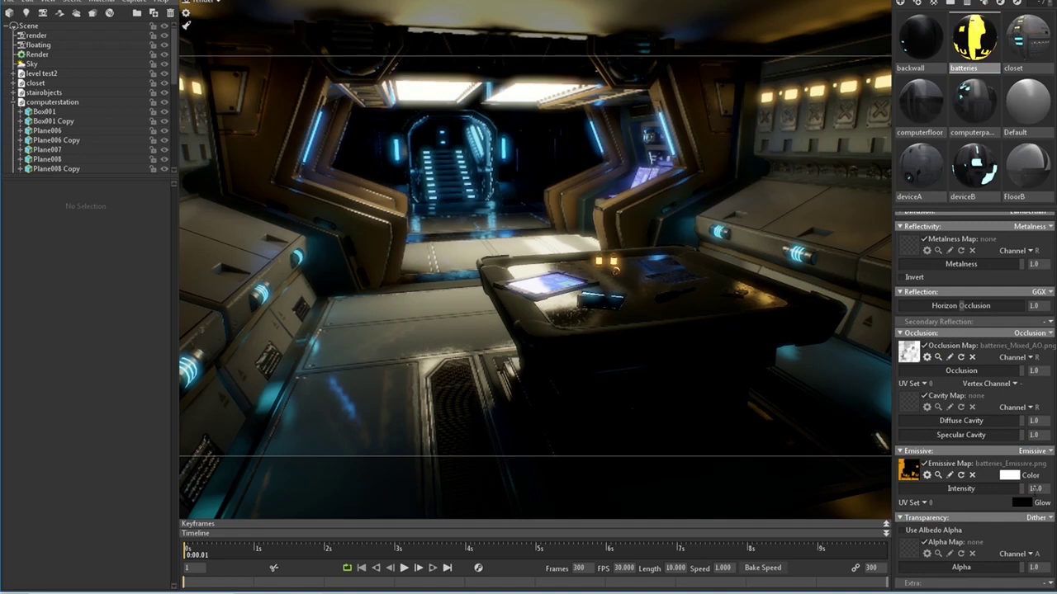
left_click(1009, 476)
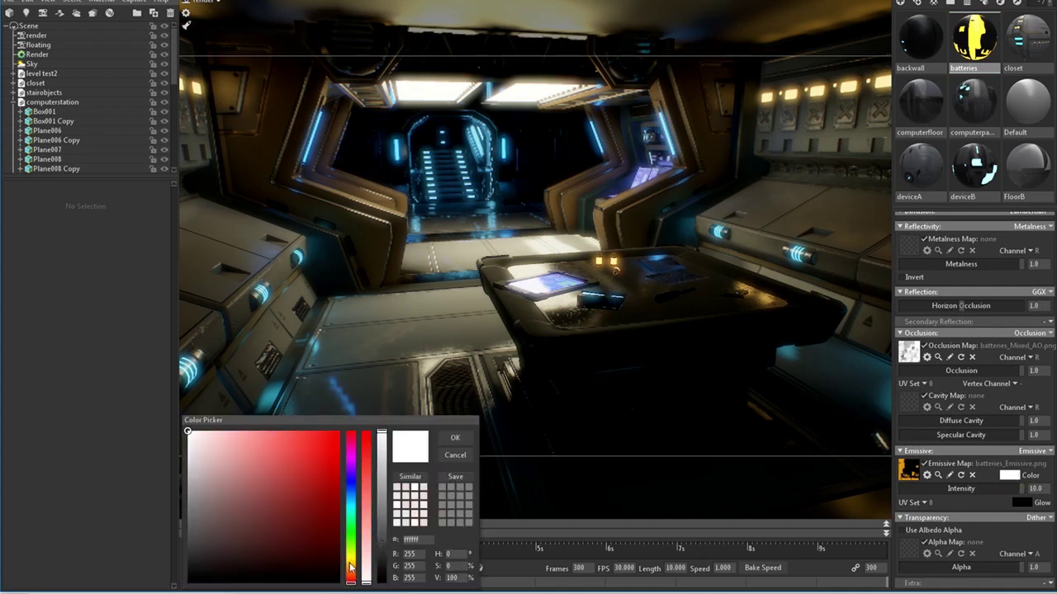
mouse_move(349, 563)
left_mouse_down()
mouse_move(366, 548)
mouse_move(365, 493)
left_mouse_up()
left_click(455, 438)
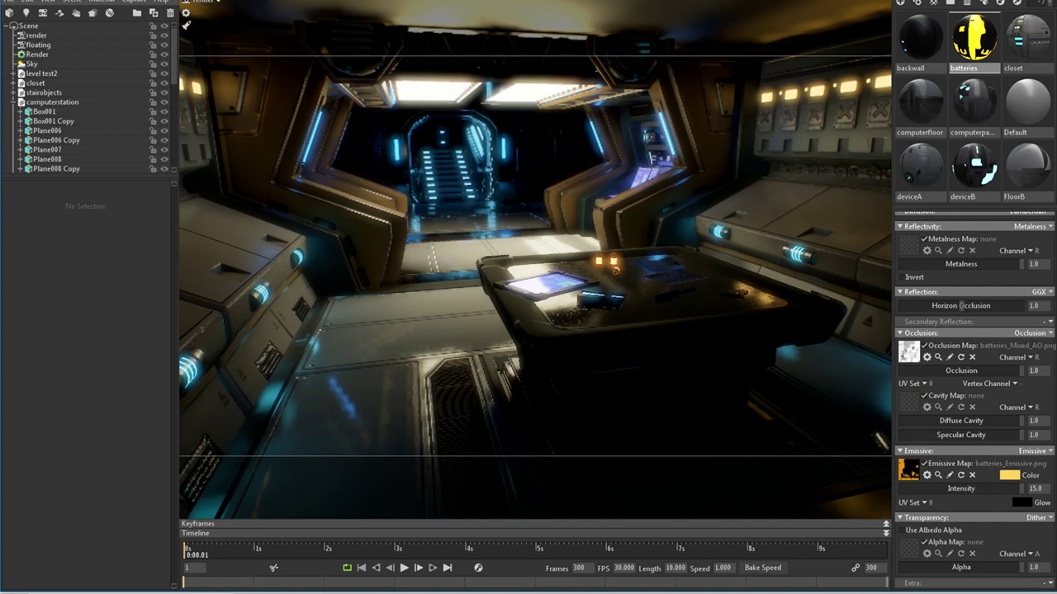
Go through computerpaneling to the deviceB material and raise its emissive intensity to about 7.3.
left_click(968, 116)
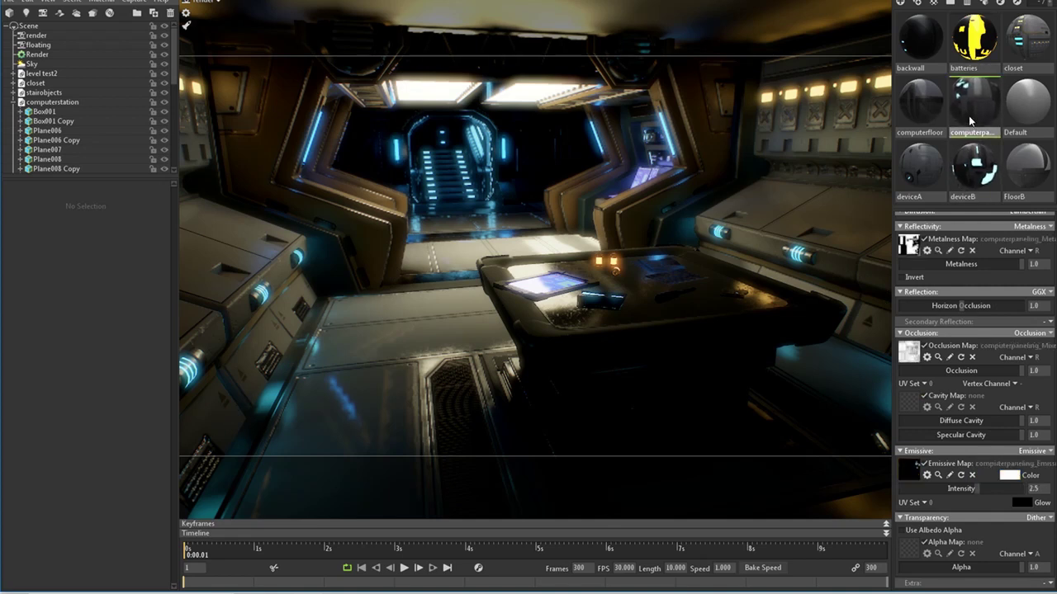
left_click(974, 173)
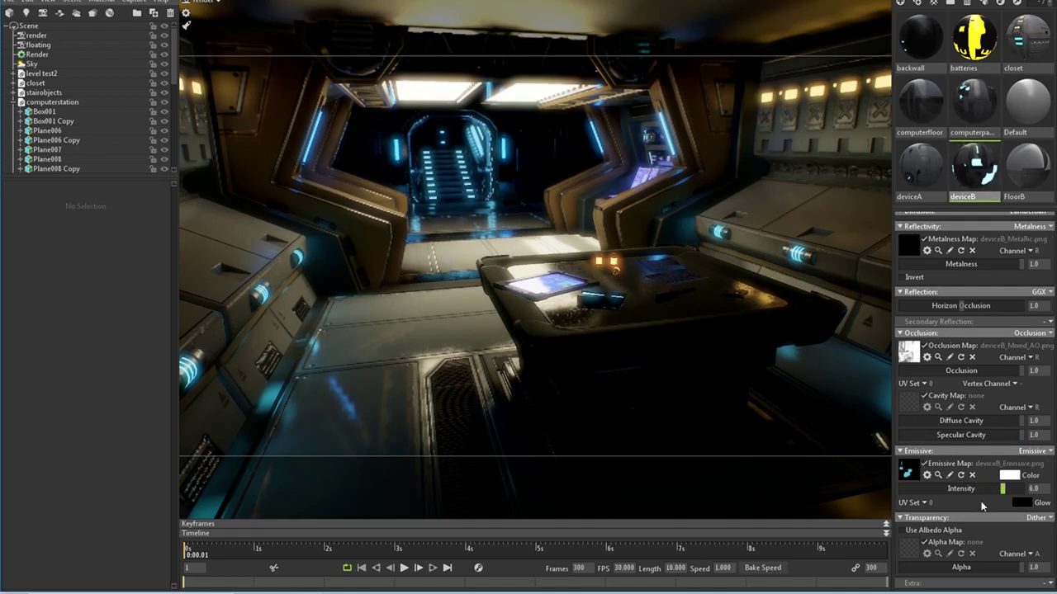
left_click_drag(1015, 488, 1009, 493)
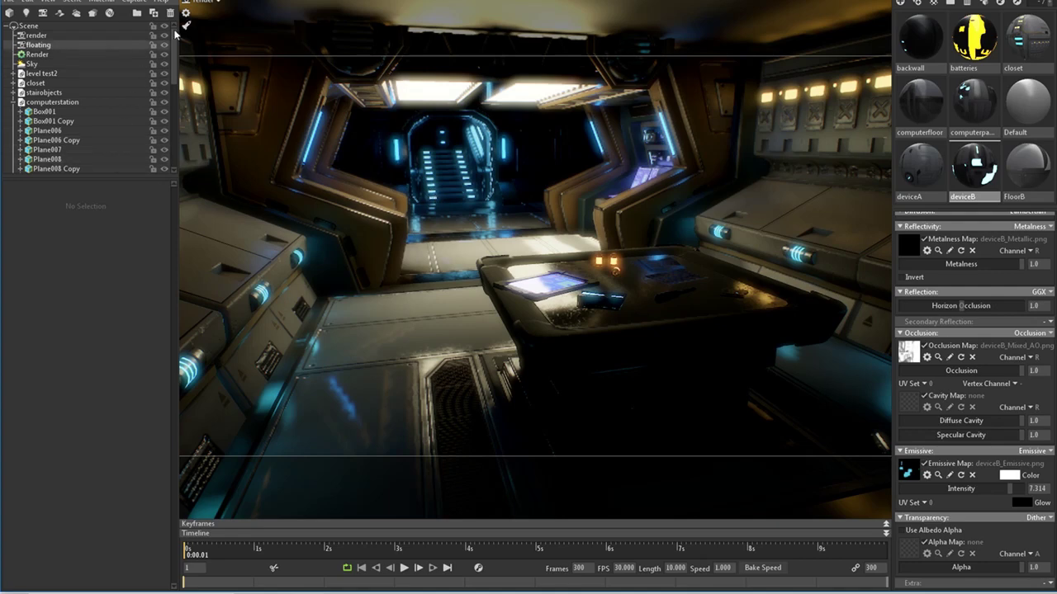
View the lit level through the floating camera from above, then show the Sky light's settings.
left_click(211, 7)
left_click(256, 18)
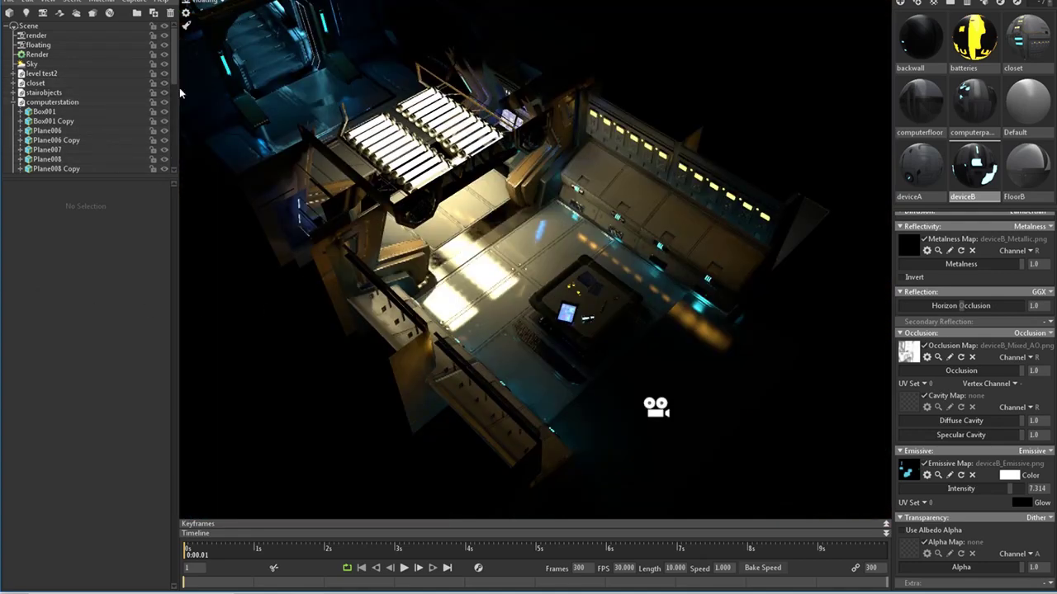
left_click(15, 103)
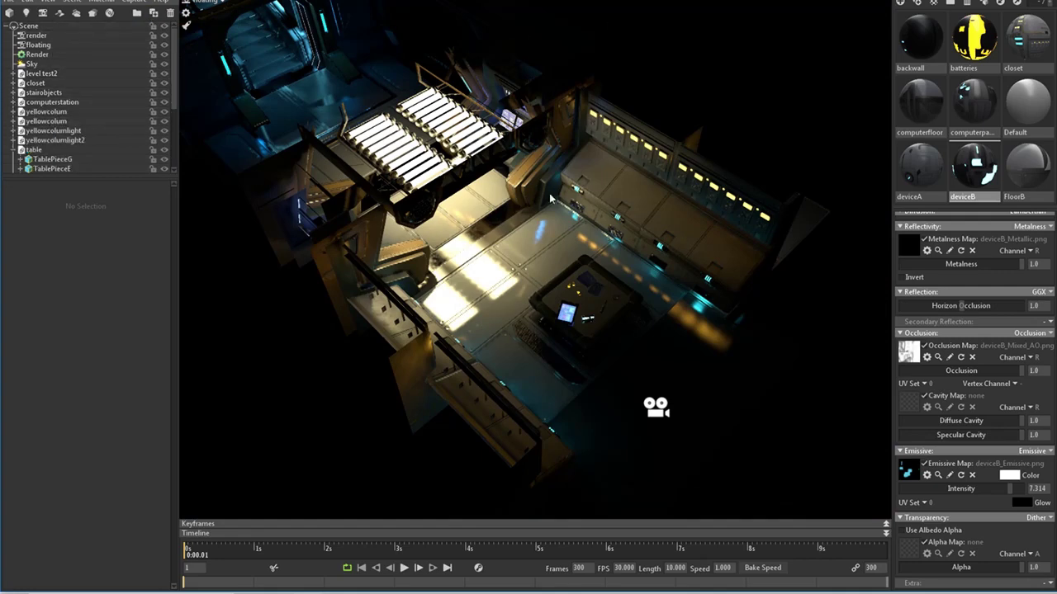
scroll(544, 305, "down", 5)
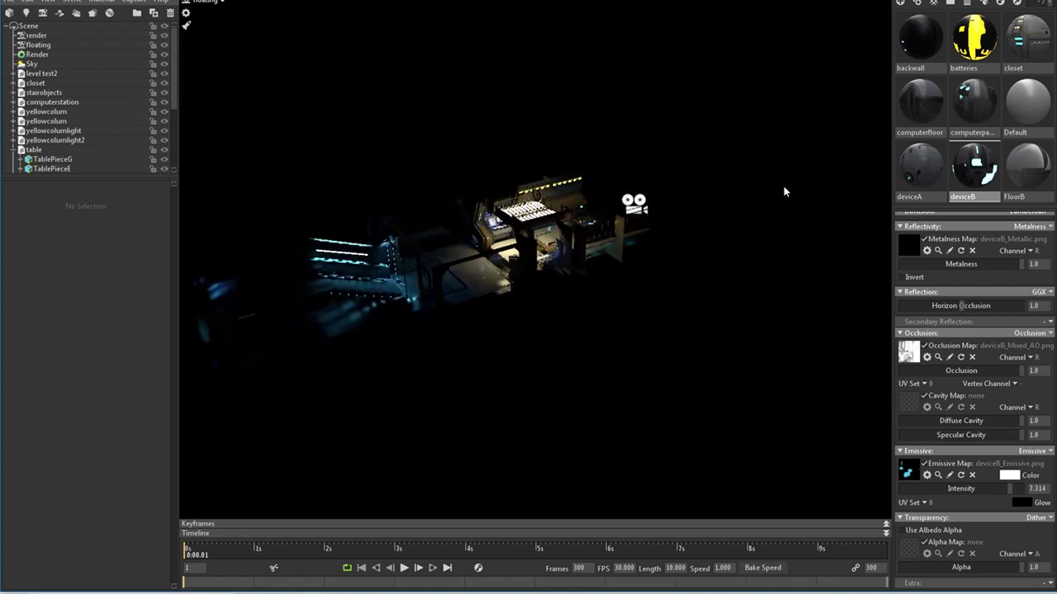
left_click_drag(460, 154, 545, 188)
right_click_drag(545, 183, 513, 342)
left_click_drag(513, 342, 642, 197)
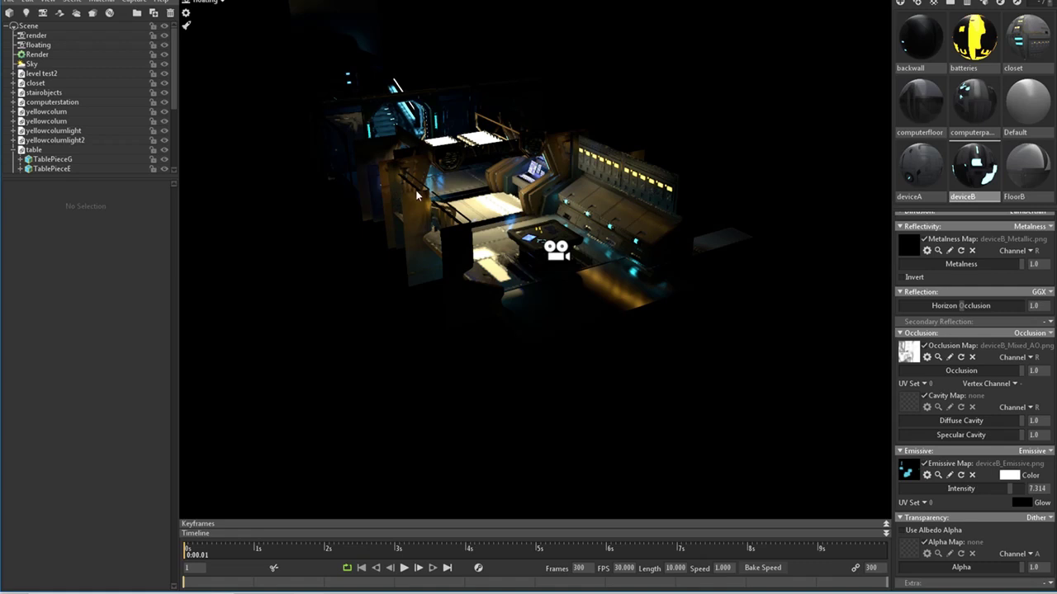
left_click(76, 64)
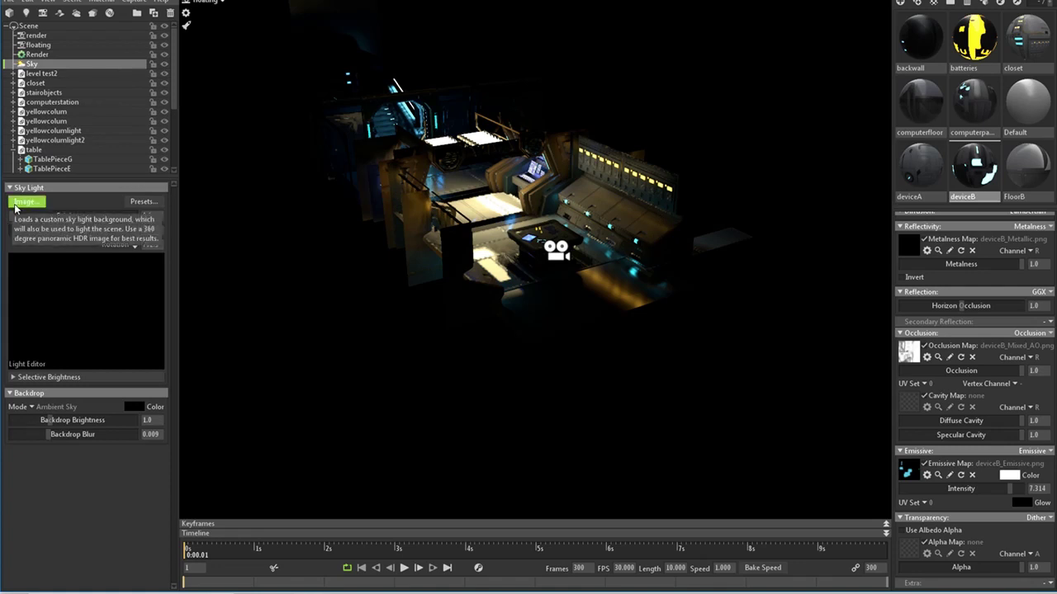
Collapse the table group and select the FloorDouble04 floor panel in the viewport.
left_click(13, 150)
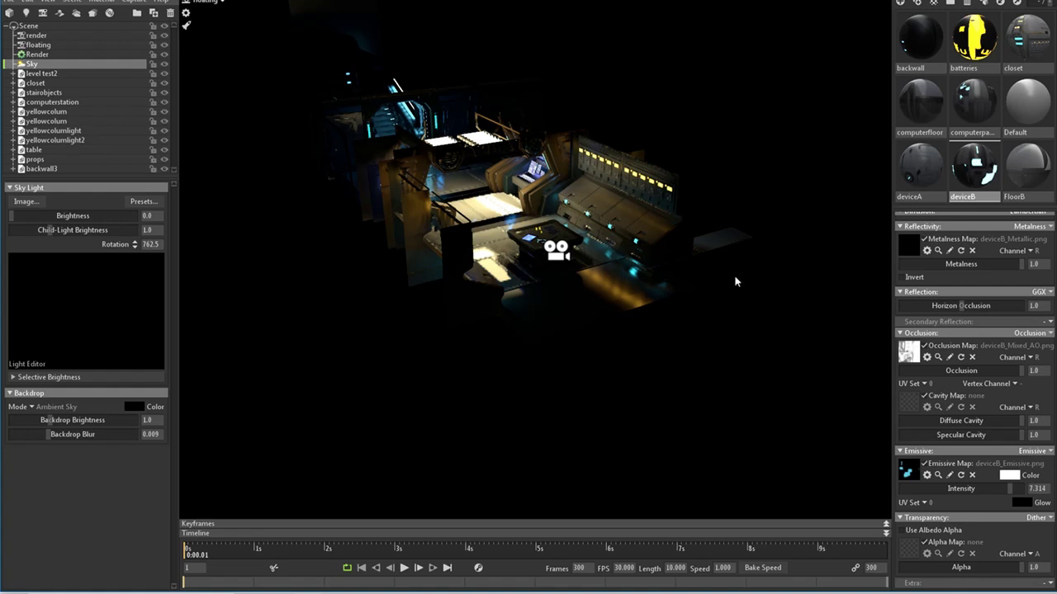
left_click(733, 244)
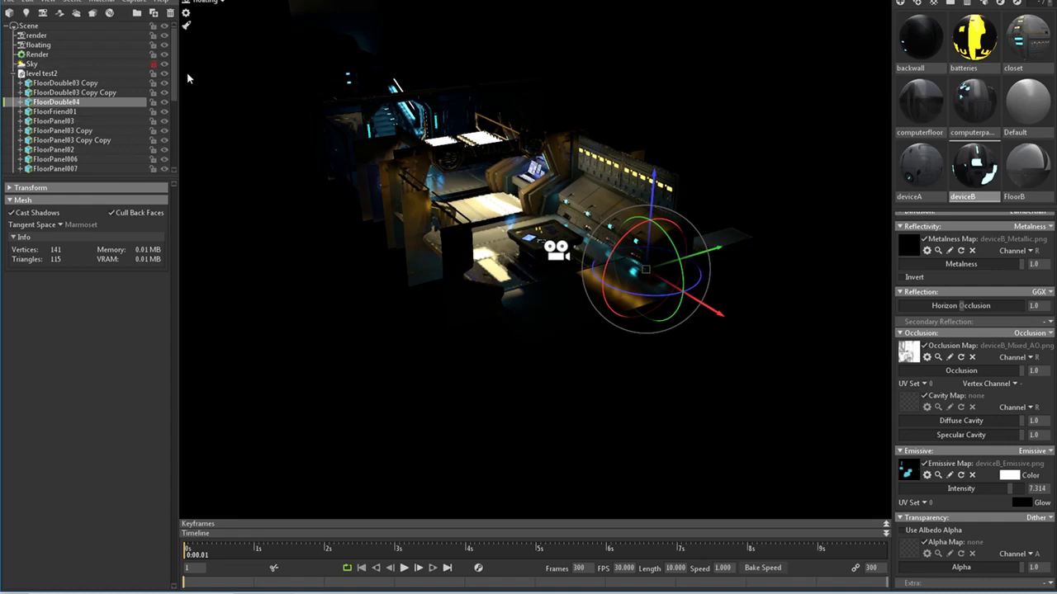
Toggle the sky light's visibility and switch the viewport to the render camera.
left_click(164, 65)
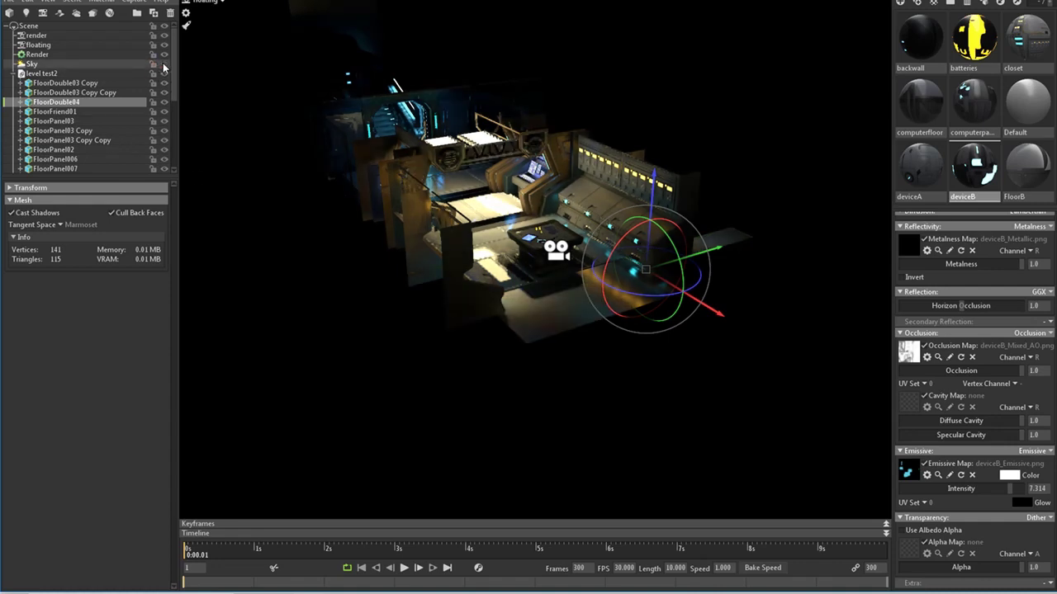
left_click(163, 62)
left_click(163, 62)
left_click(216, 2)
left_click(246, 2)
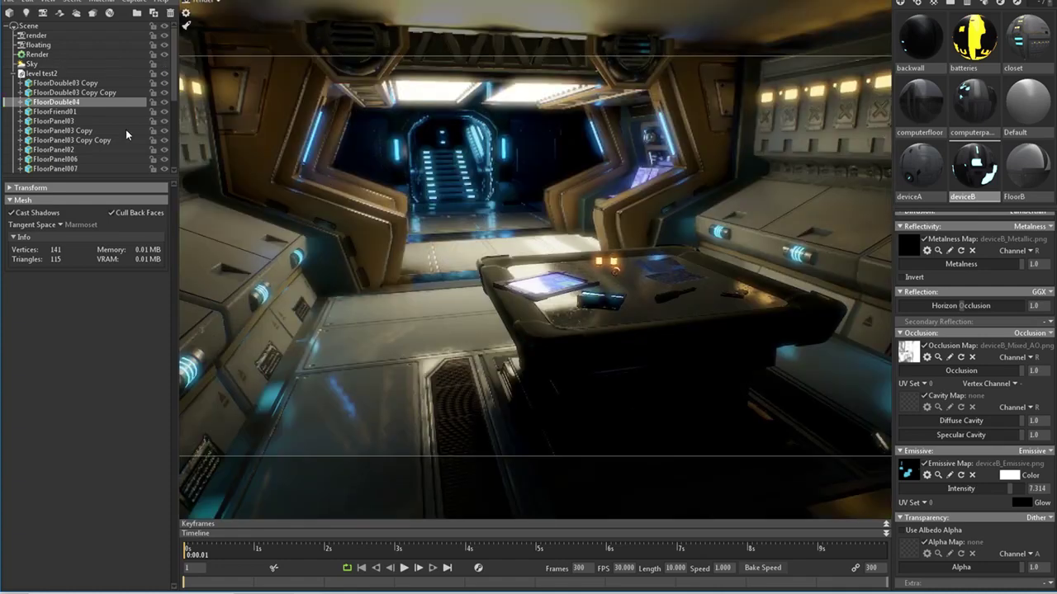
Flip the sky light on and off to compare lighting, then reselect Sky for its settings.
left_click(166, 66)
left_click(165, 66)
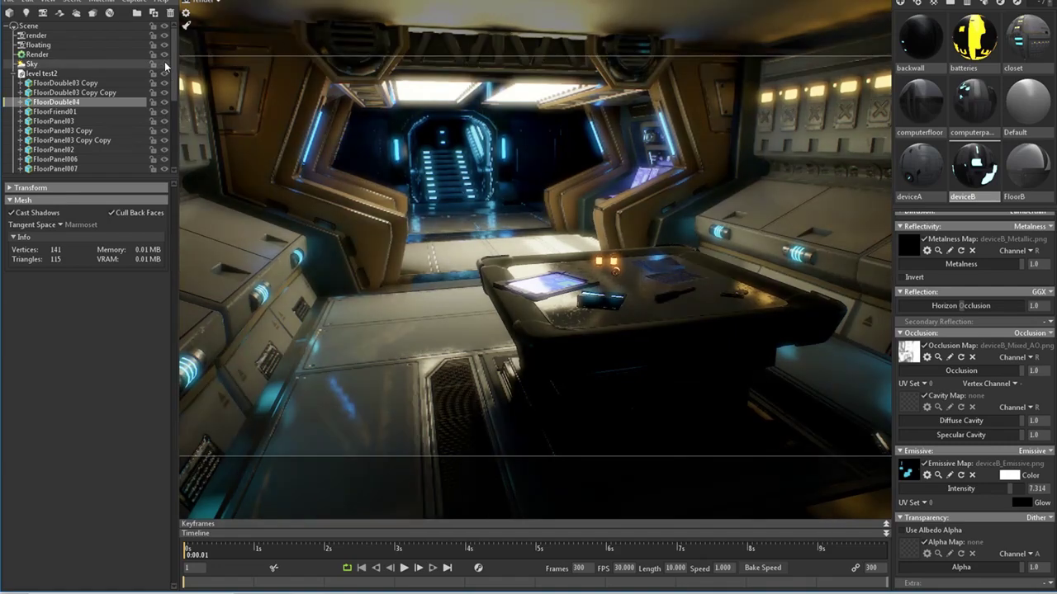
left_click(165, 66)
left_click(165, 66)
left_click(165, 66)
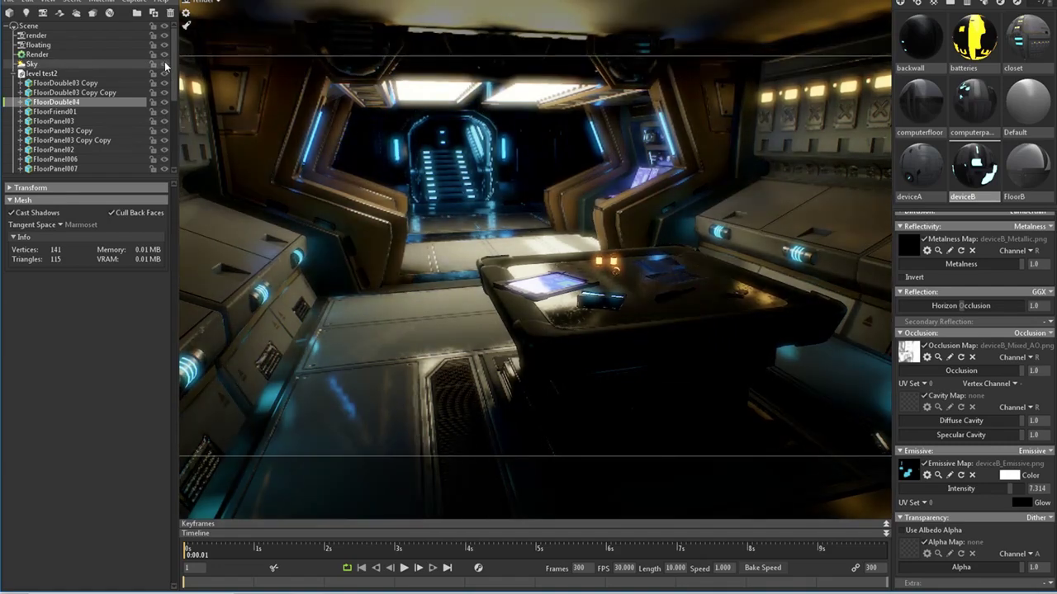
left_click(165, 66)
left_click(165, 66)
left_click(165, 66)
left_click(165, 66)
left_click(165, 66)
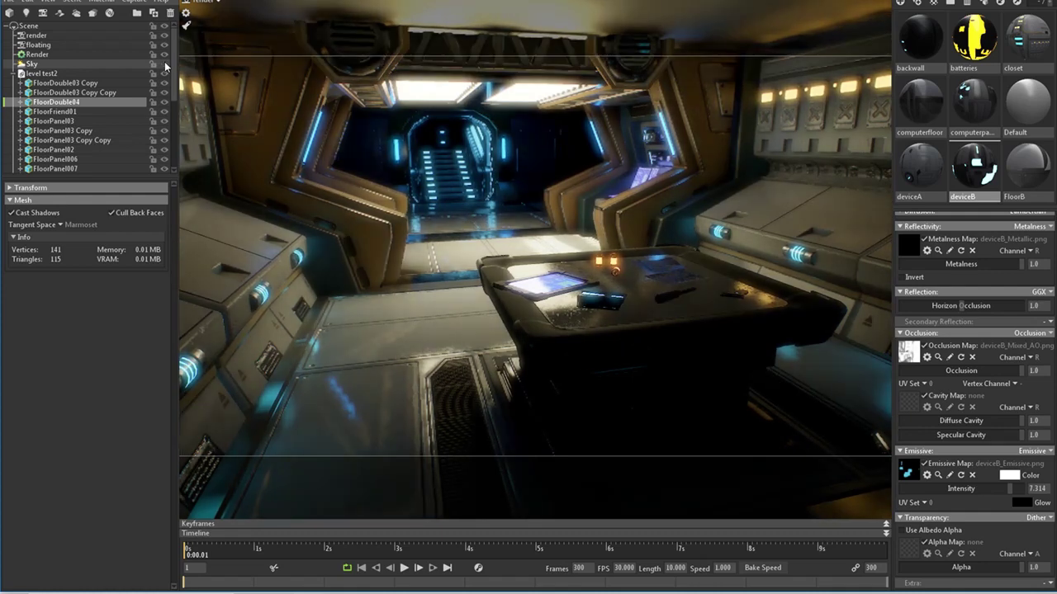
left_click(165, 66)
left_click(165, 65)
left_click(165, 66)
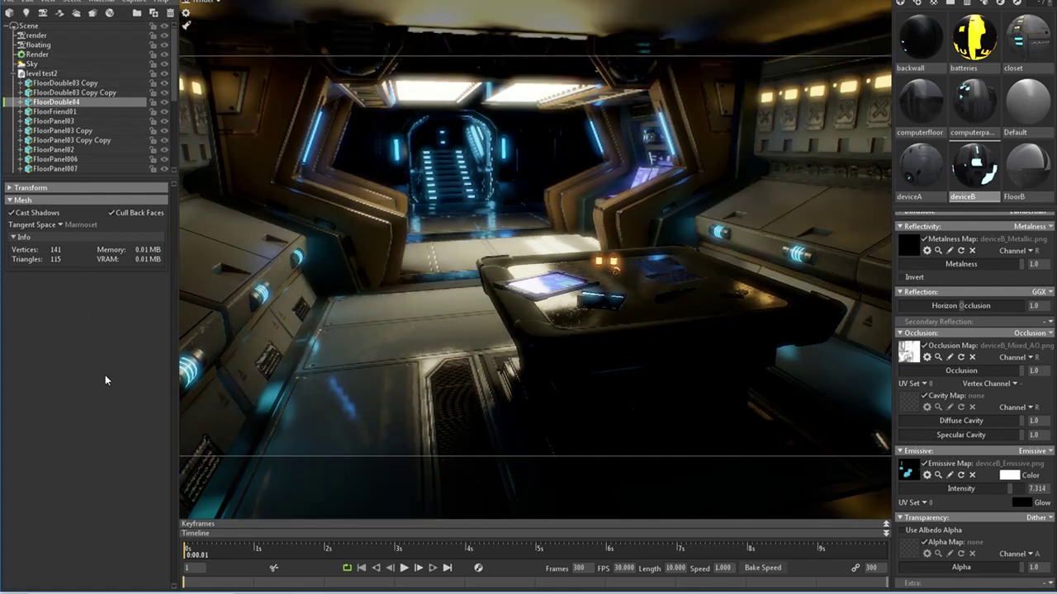
left_click(33, 63)
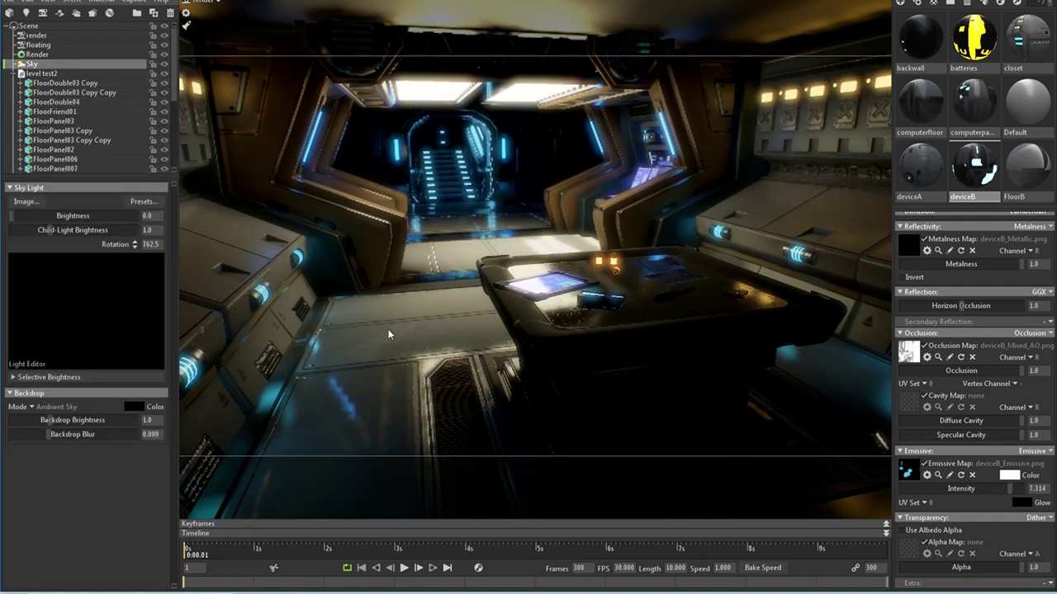
left_click(165, 65)
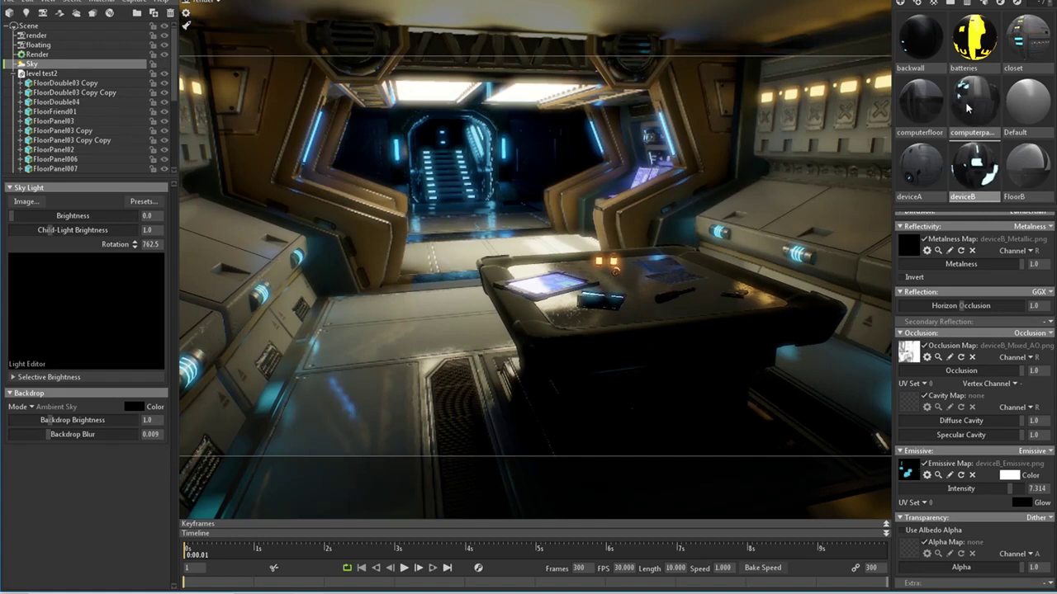
Set the lamp_Ceiling material's emissive intensity to 10.
scroll(978, 124, "down", 1)
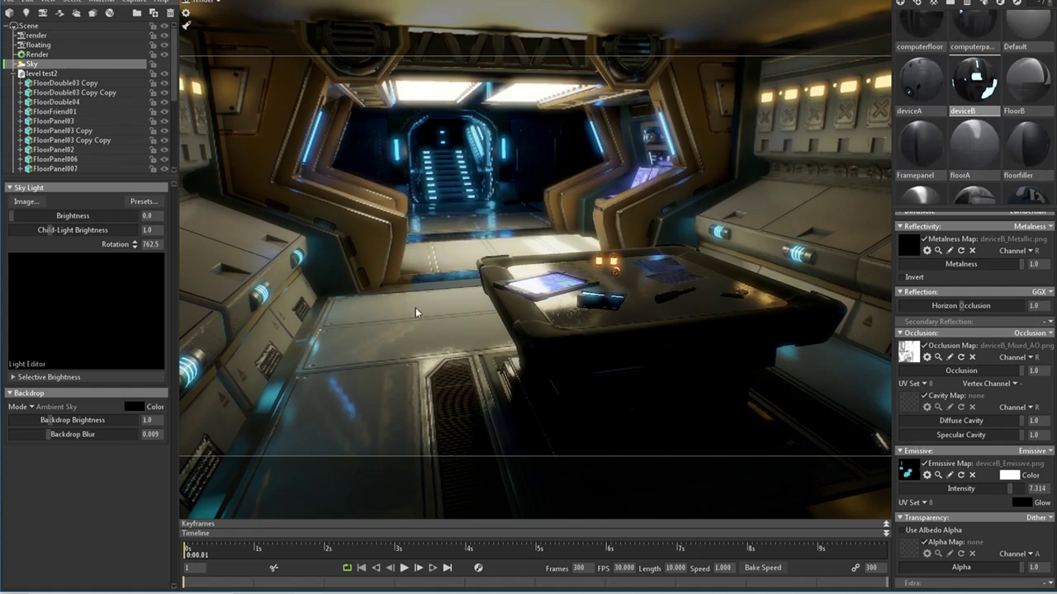
scroll(1009, 147, "up", 1)
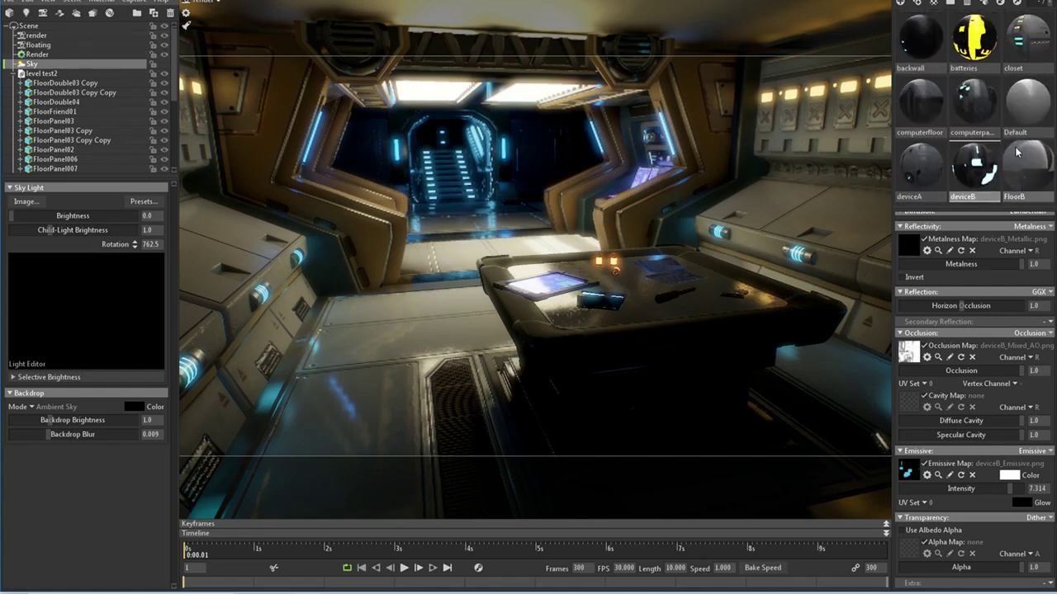
scroll(1010, 147, "down", 1)
scroll(1009, 153, "down", 1)
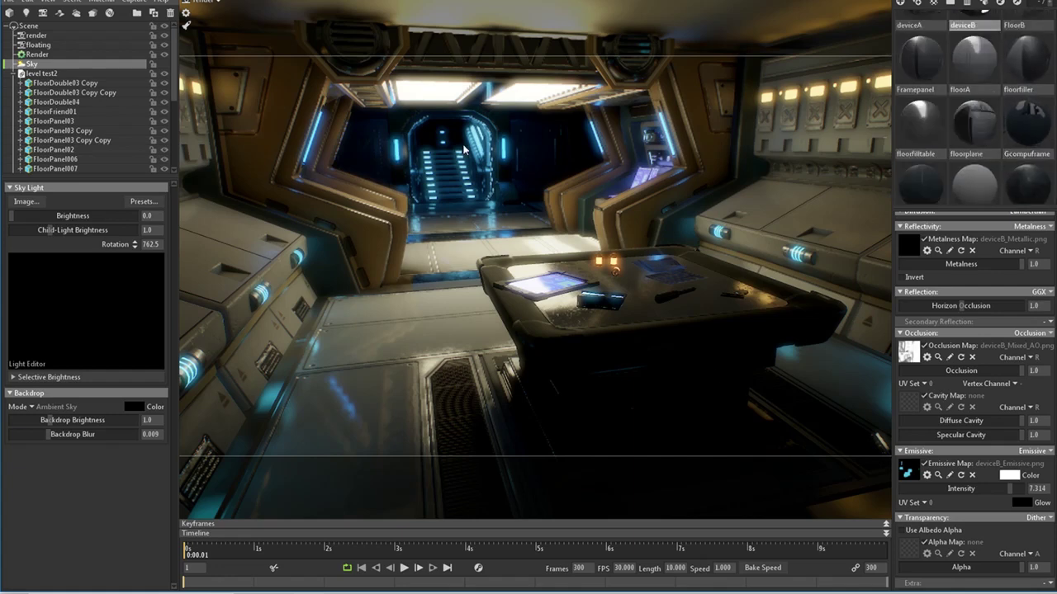
scroll(974, 131, "down", 2)
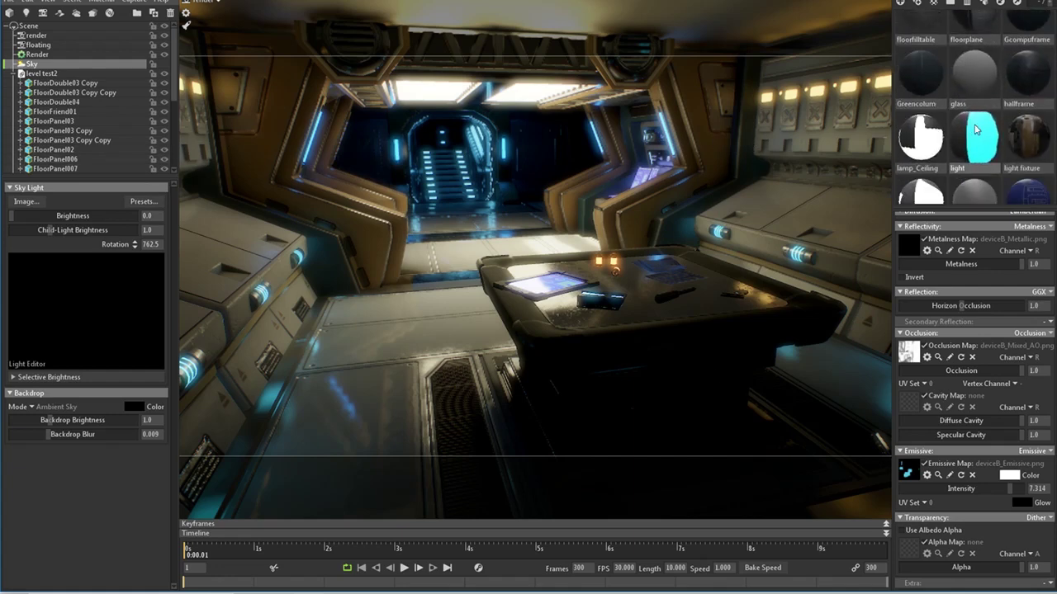
left_click(921, 136)
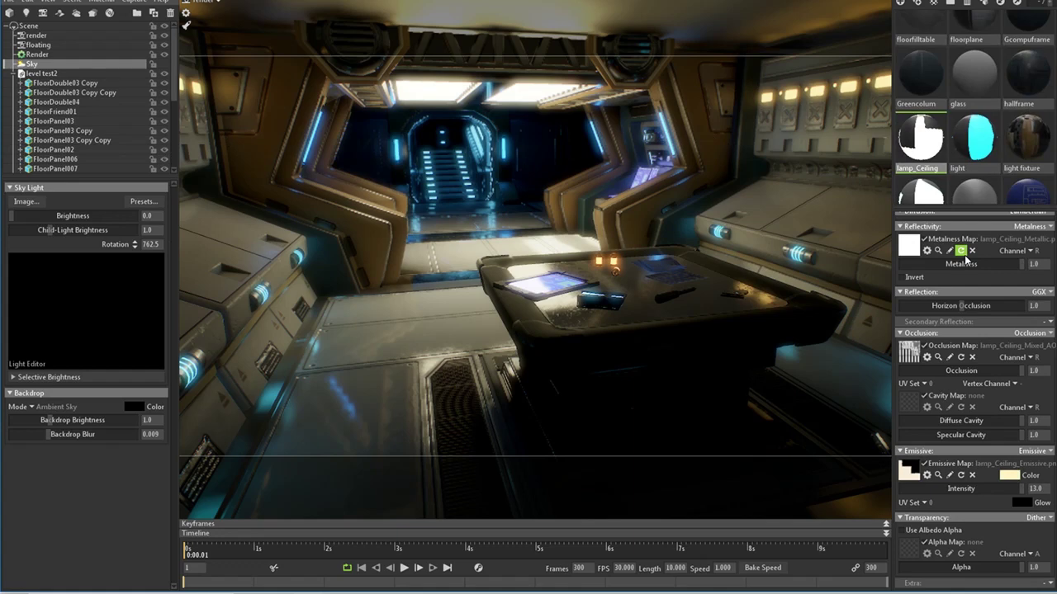
left_click(1035, 488)
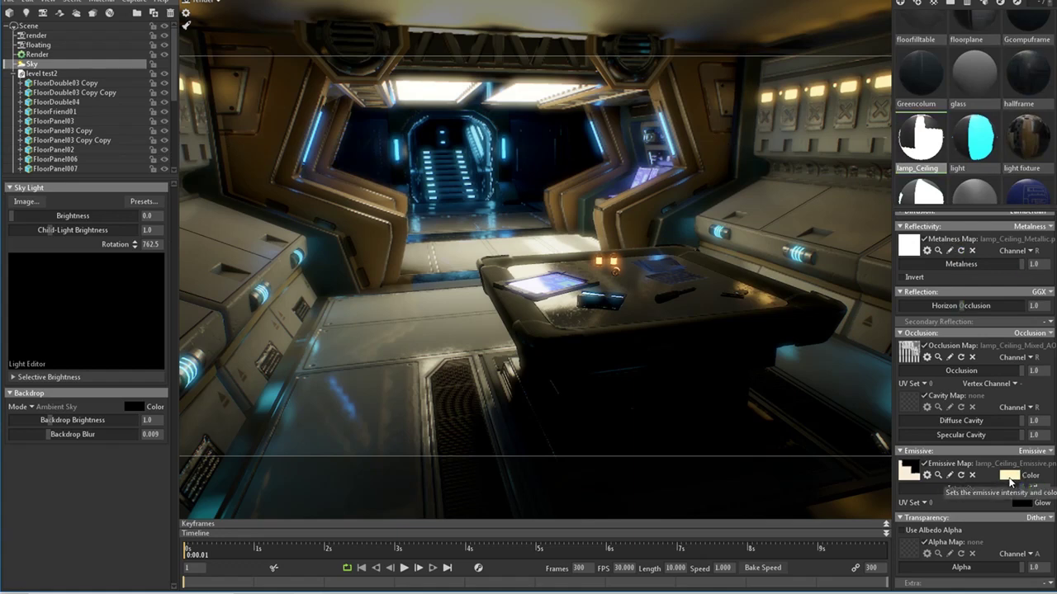
type("10")
key("Return")
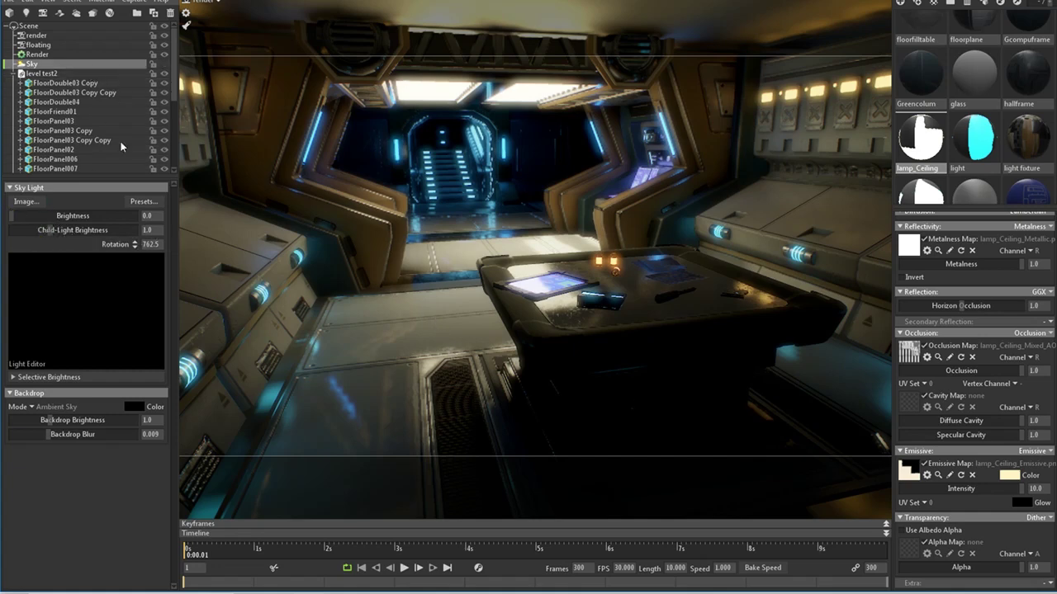
Check the lamp glow with the sky light hidden, then lower lamp_Ceiling's emissive intensity to 8.
left_click(164, 64)
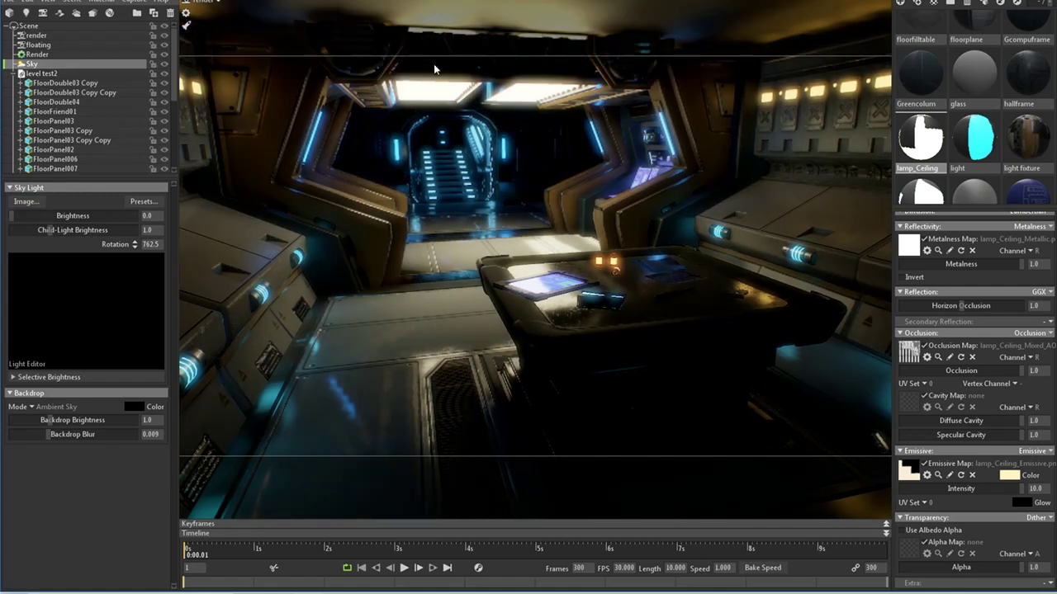
left_click(165, 66)
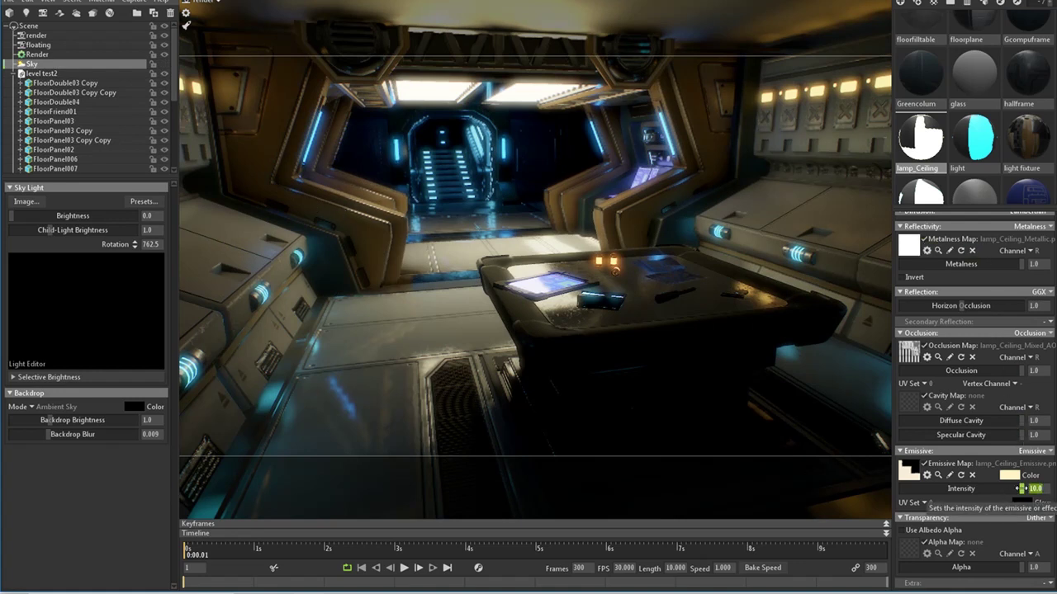
left_click_drag(1024, 488, 1005, 491)
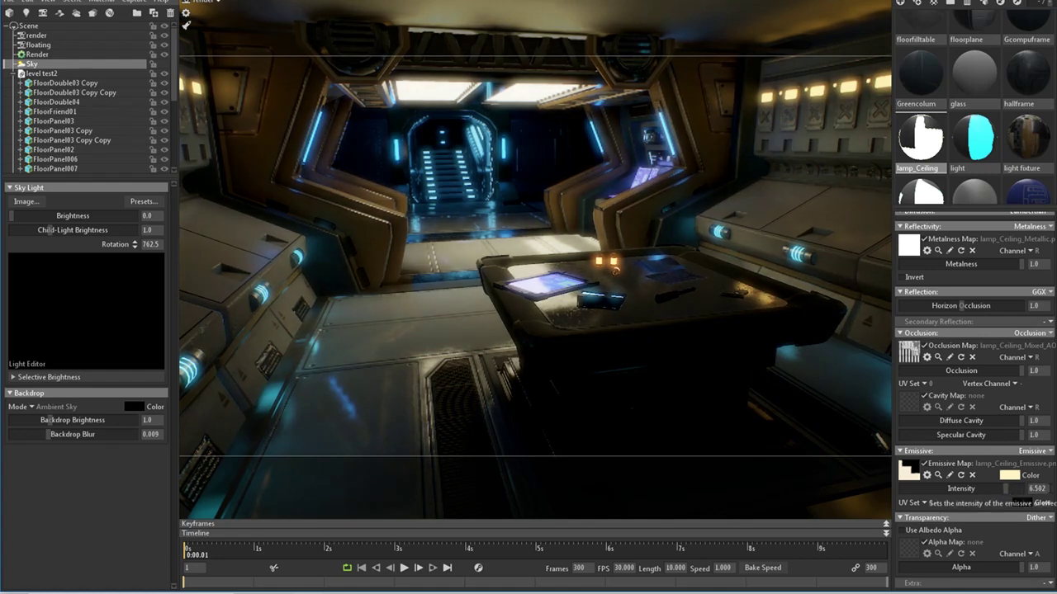
type("8")
key("Return")
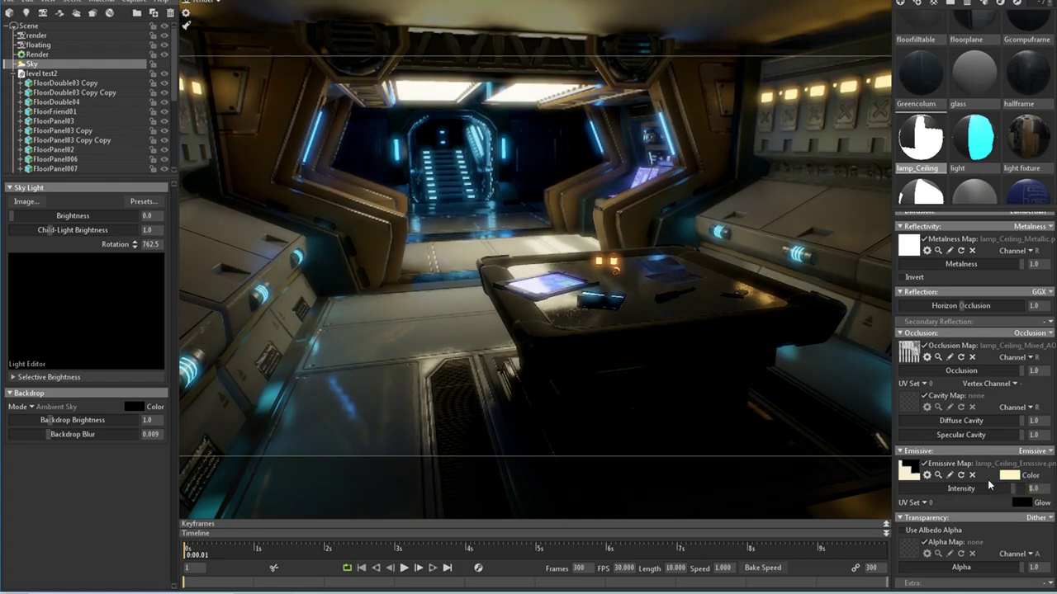